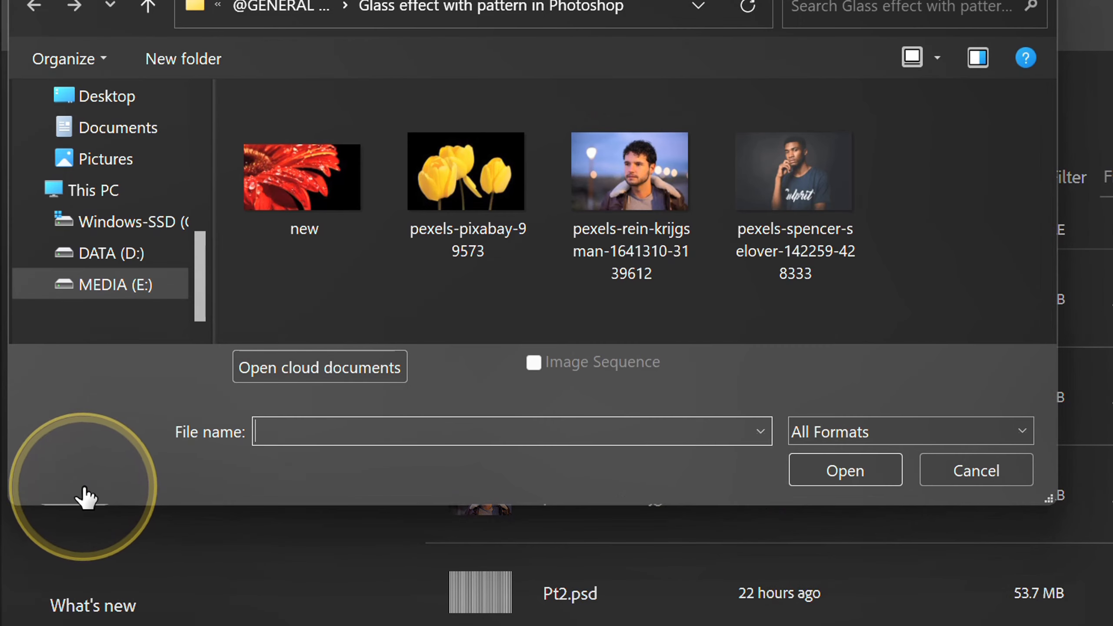
# Open the yellow tulips image pexels-pixabay-99573.
pyautogui.click(456, 202)
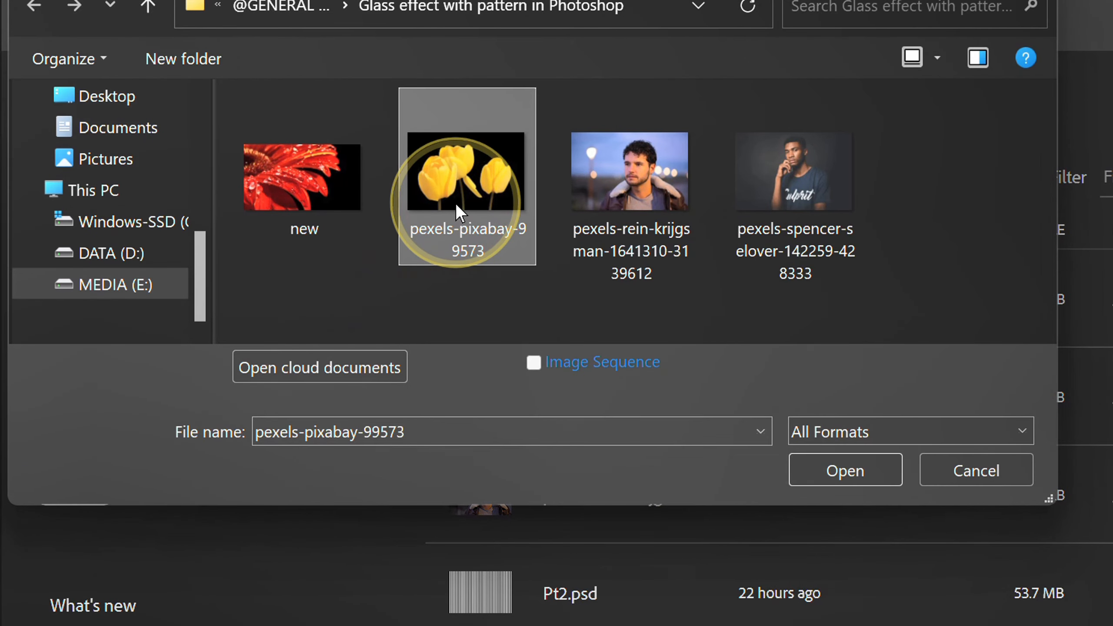
pyautogui.click(821, 469)
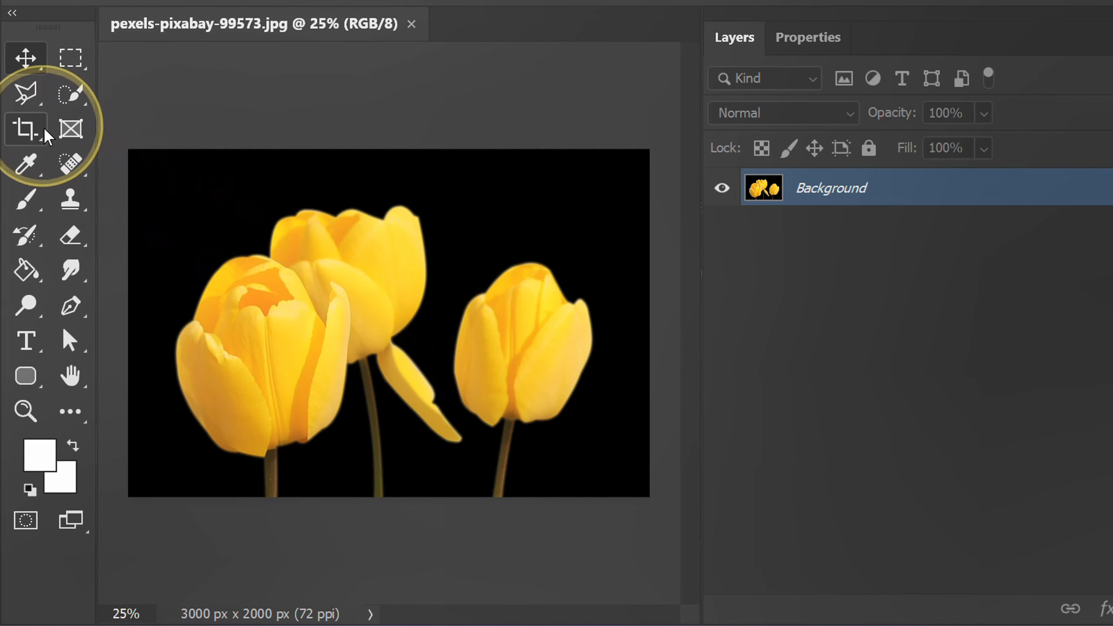
# Crop the tulip photo to about 2804 x 1578 px, trimming all sides slightly around the flowers.
pyautogui.click(30, 128)
pyautogui.click(140, 129)
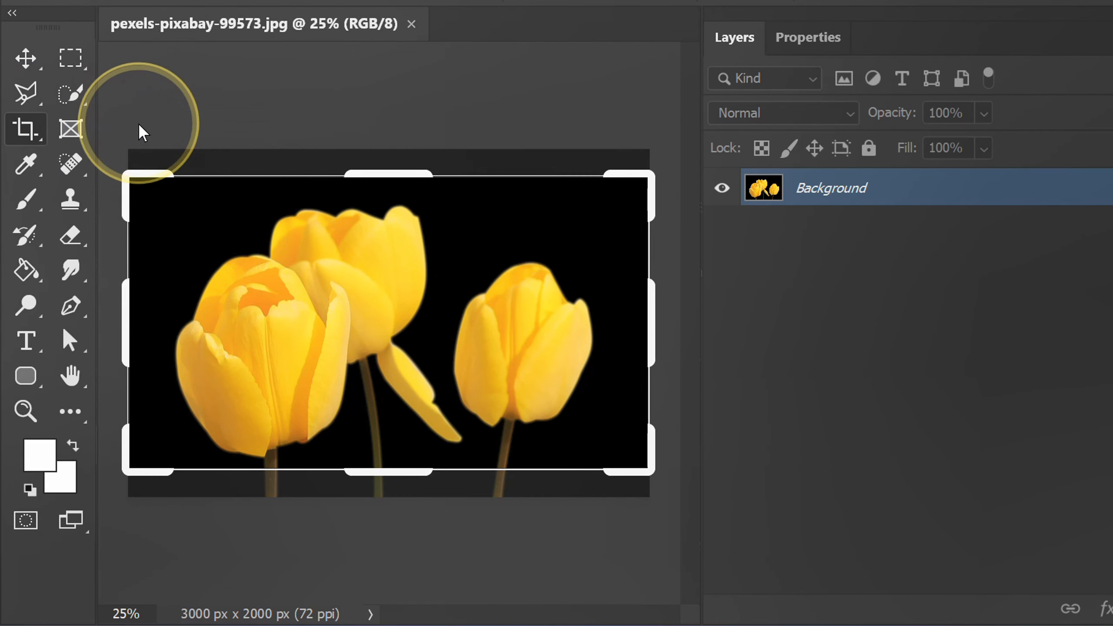
pyautogui.click(395, 386)
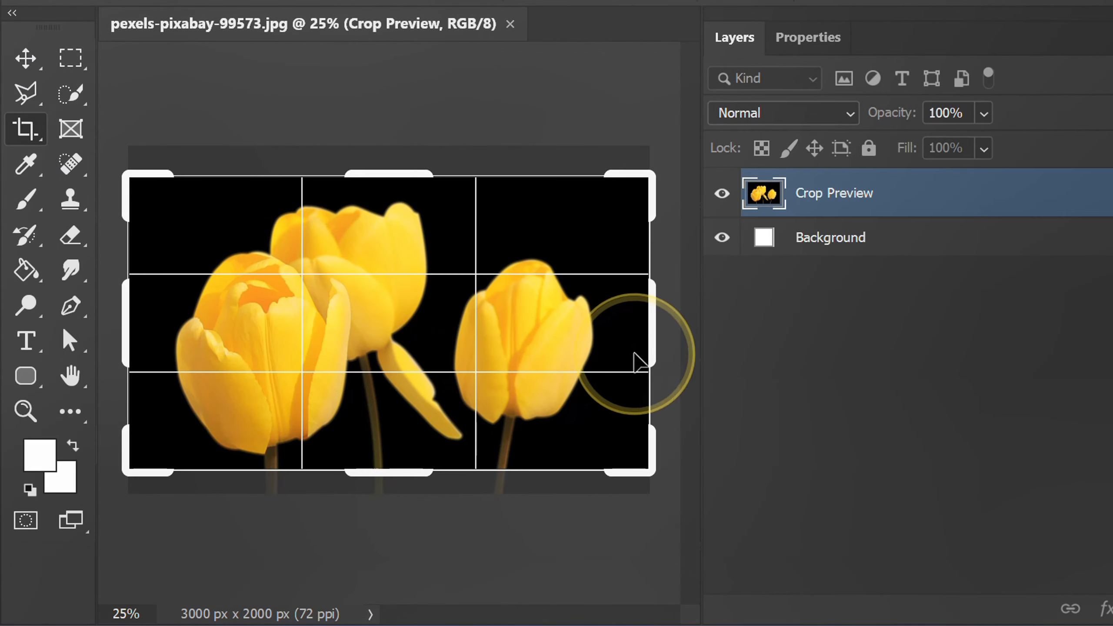
pyautogui.moveTo(647, 331); pyautogui.dragTo(615, 336)
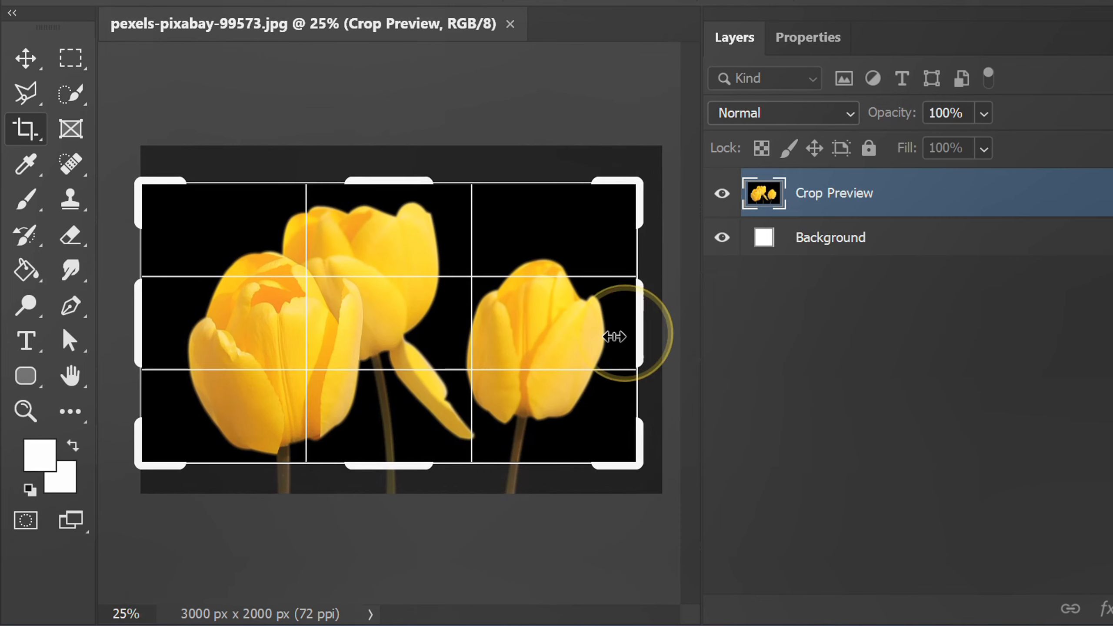
pyautogui.moveTo(143, 323); pyautogui.dragTo(155, 325)
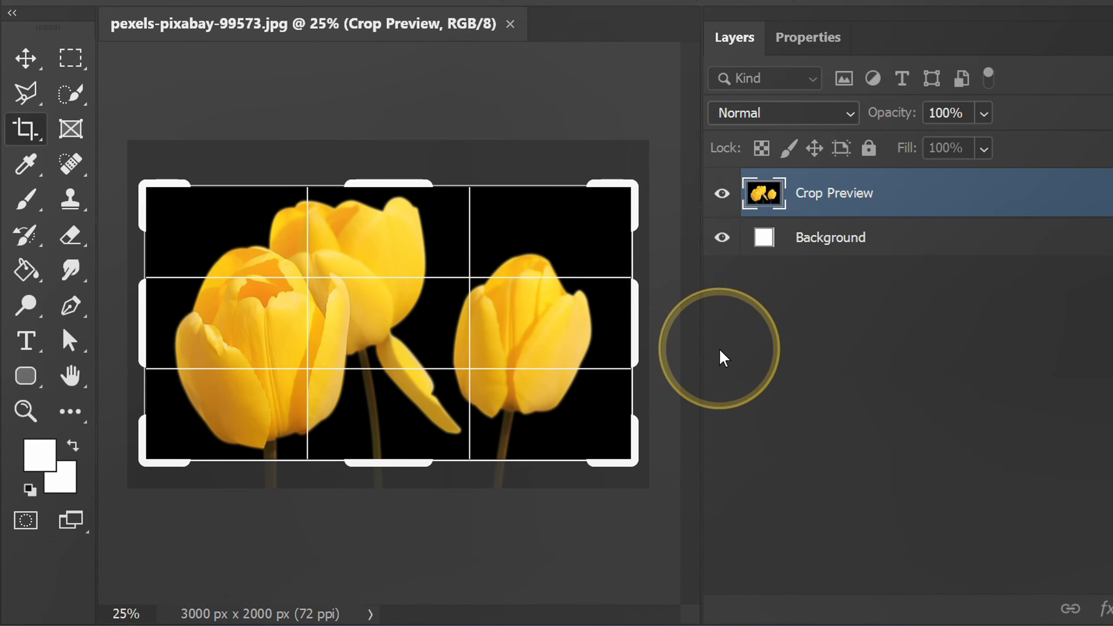
pyautogui.press('Return')
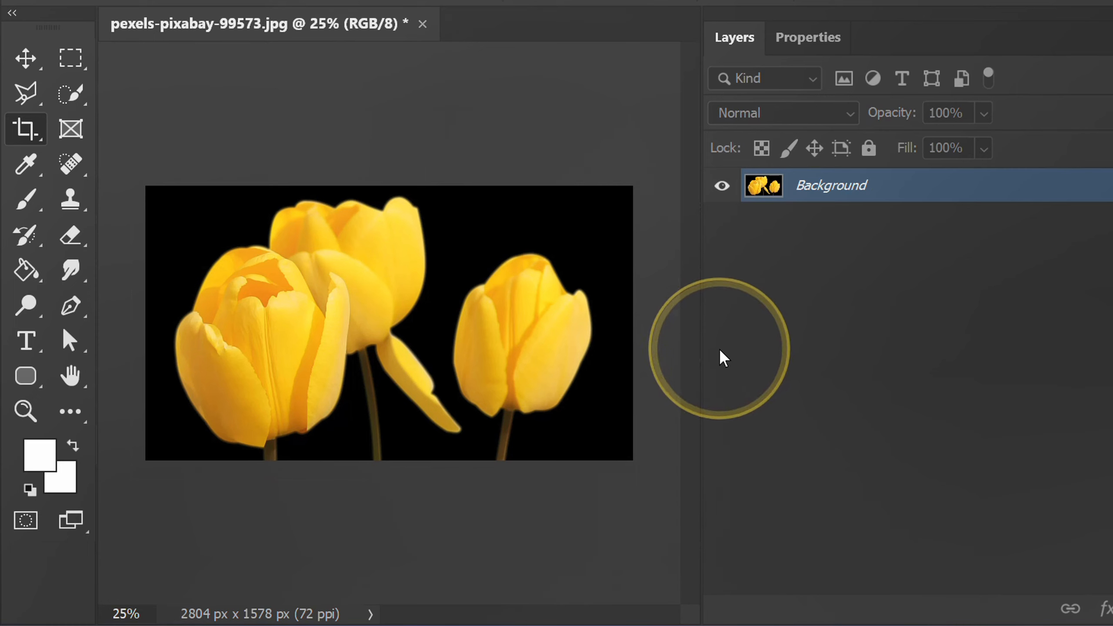
# Select a narrow, full-height vertical strip along the image's left edge with the Rectangular Marquee tool.
pyautogui.click(73, 59)
pyautogui.click(184, 62)
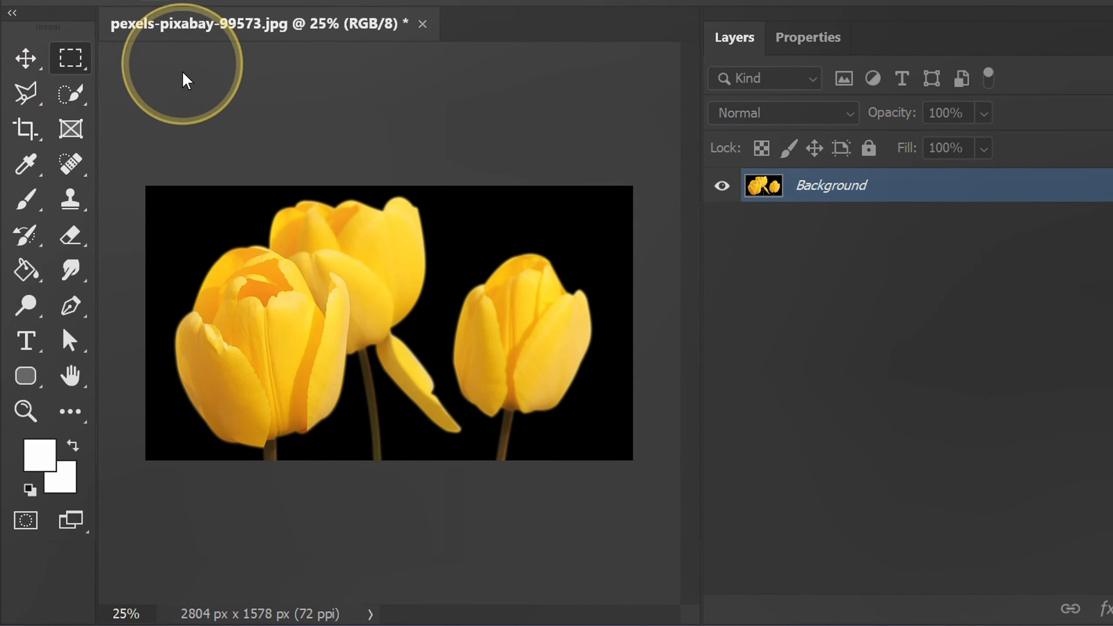
pyautogui.moveTo(159, 348); pyautogui.dragTo(242, 343)
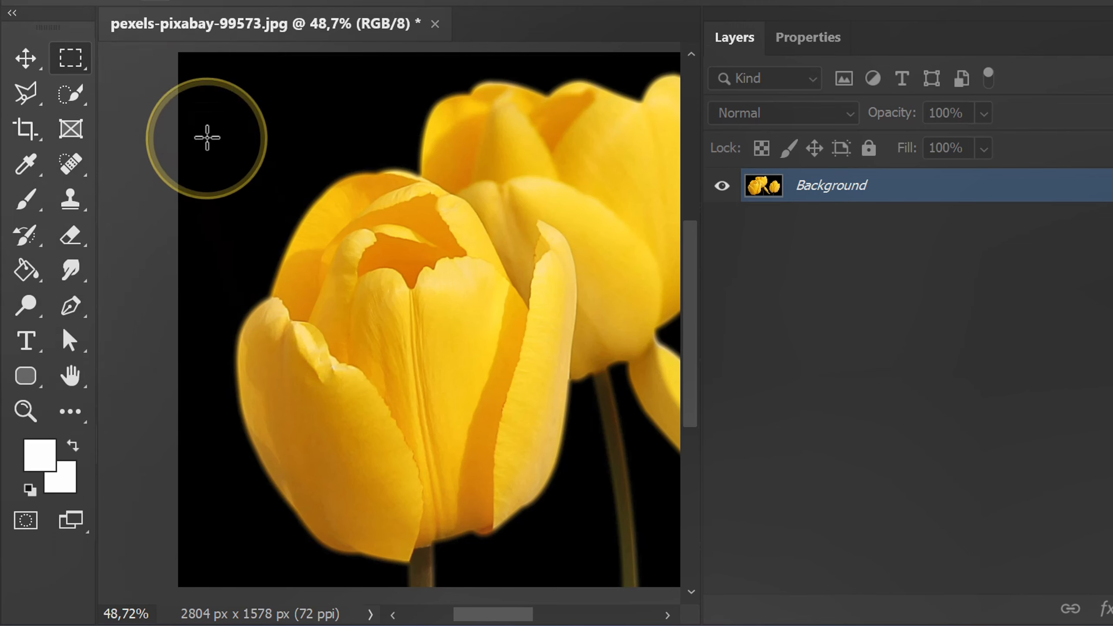
pyautogui.moveTo(179, 54); pyautogui.dragTo(197, 590)
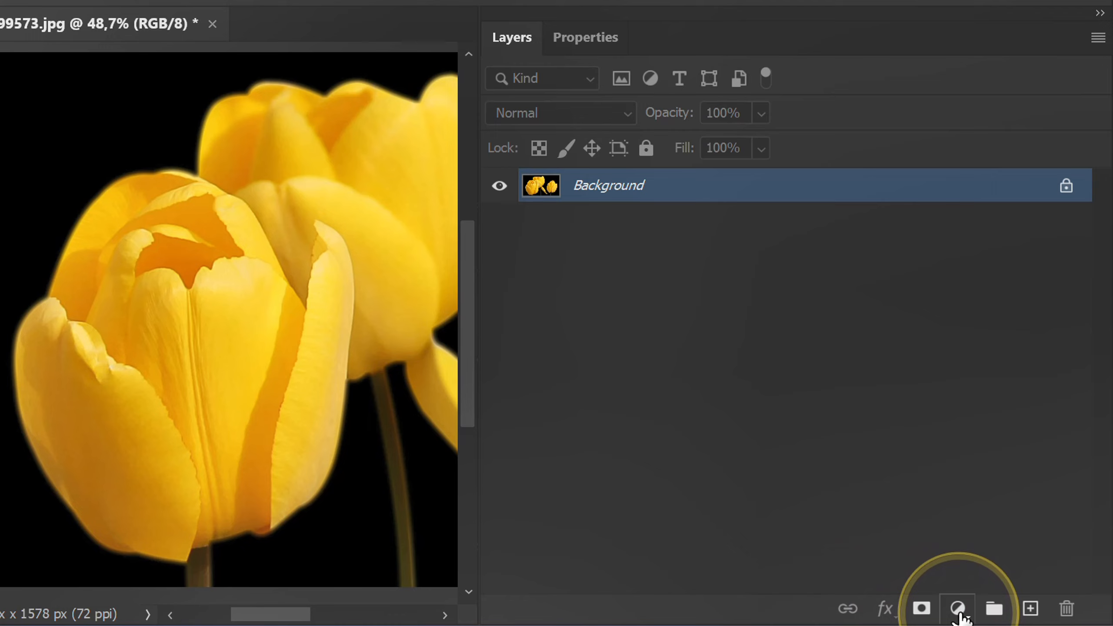
# Add a Gradient Fill layer in the selected strip, using the black-to-white Basics gradient at a 0° angle.
pyautogui.click(959, 610)
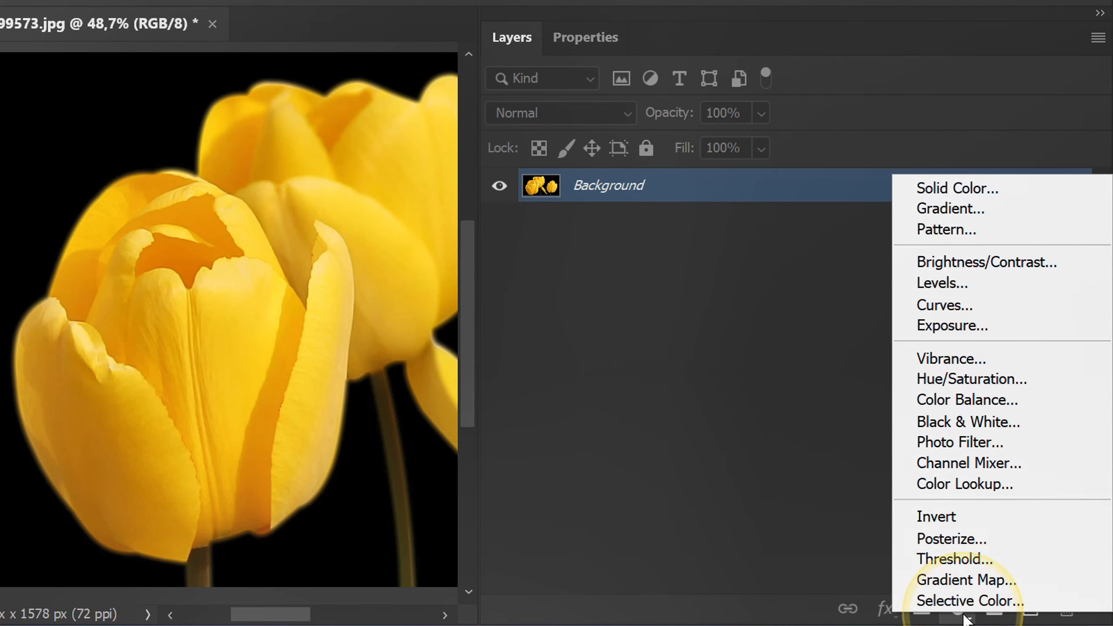
pyautogui.click(983, 211)
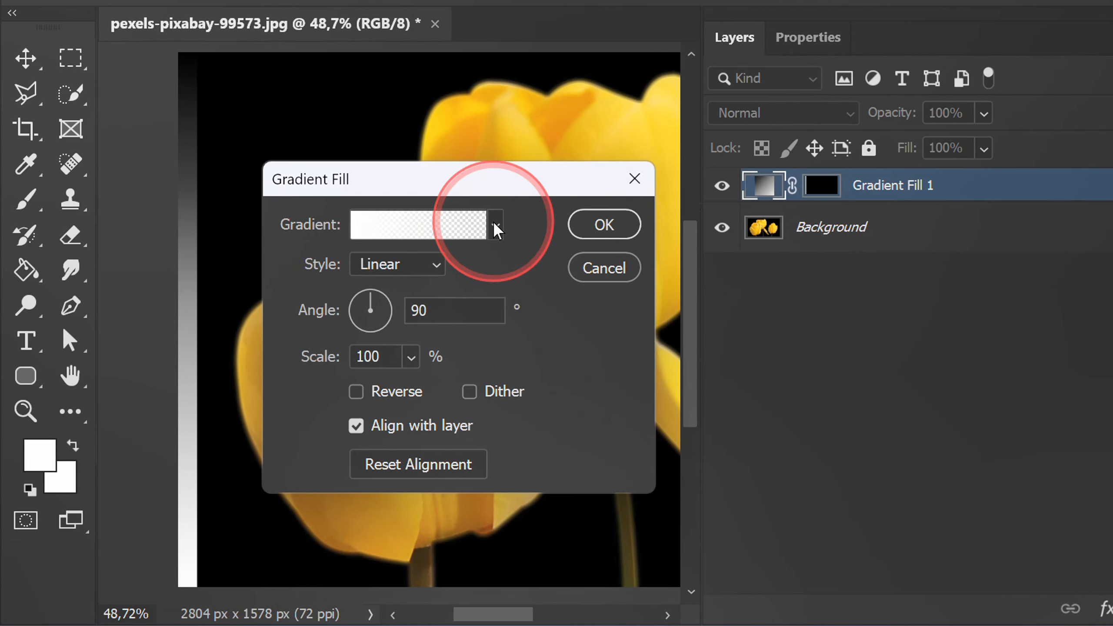
pyautogui.click(495, 228)
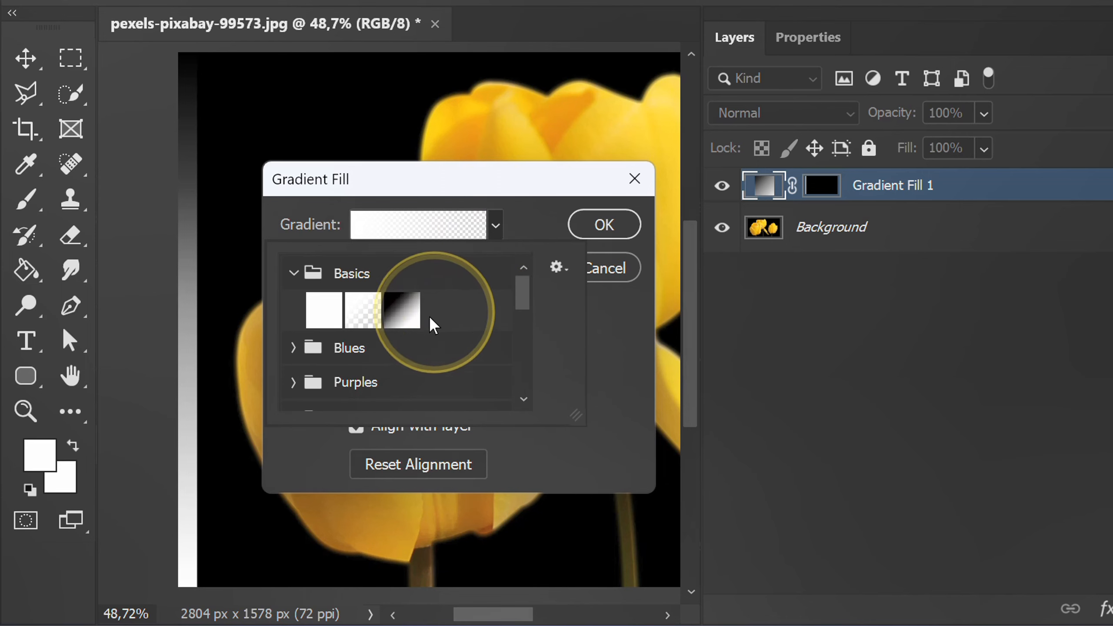
pyautogui.click(400, 310)
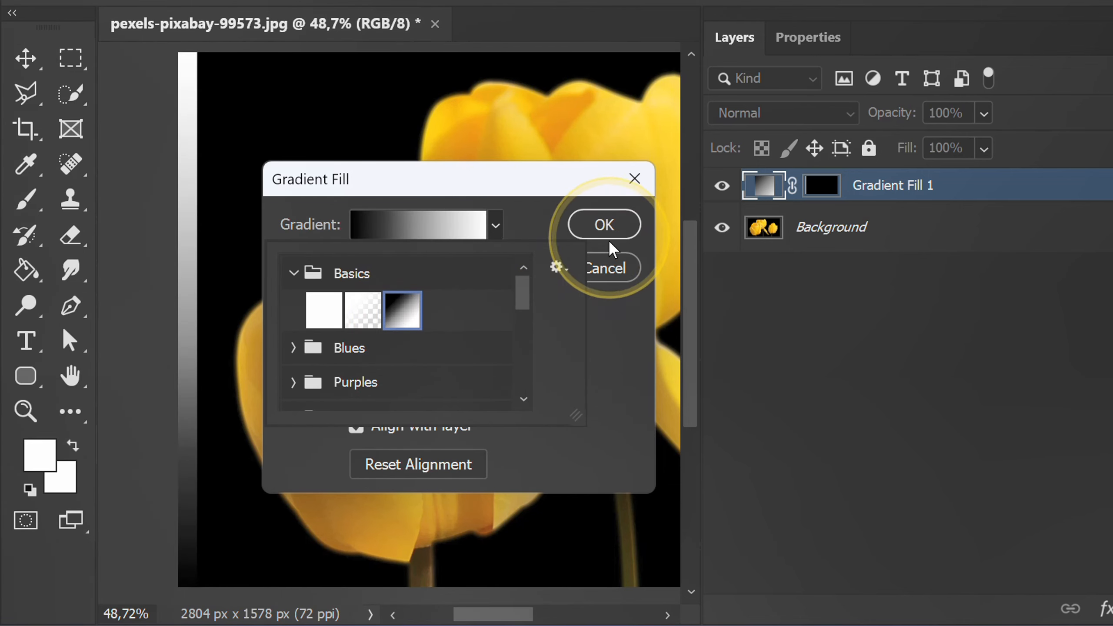
pyautogui.click(617, 315)
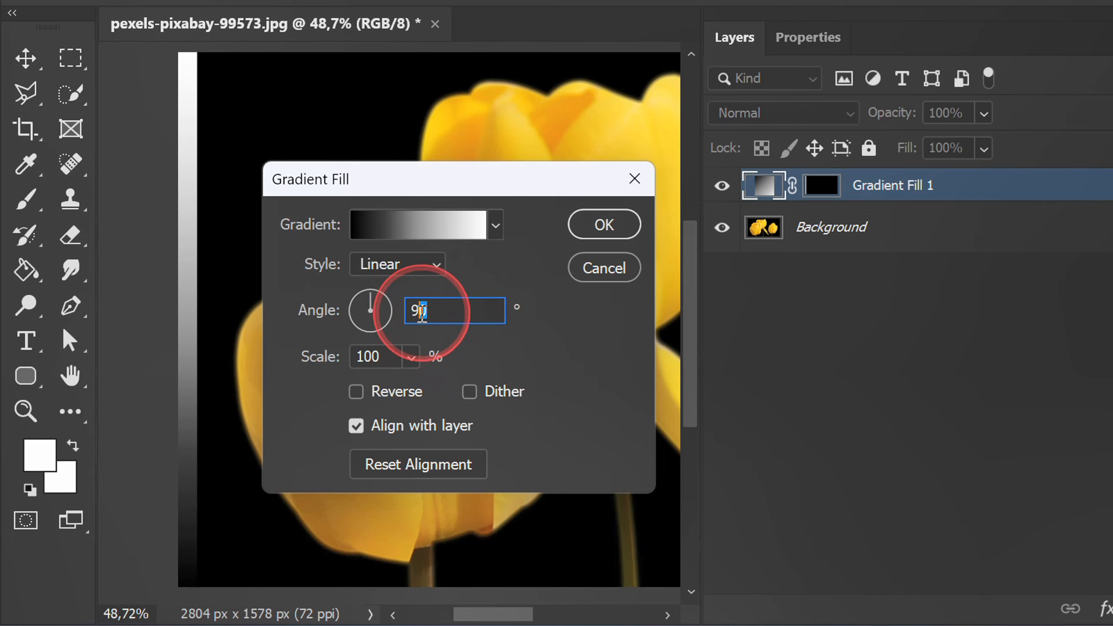
pyautogui.write('0')
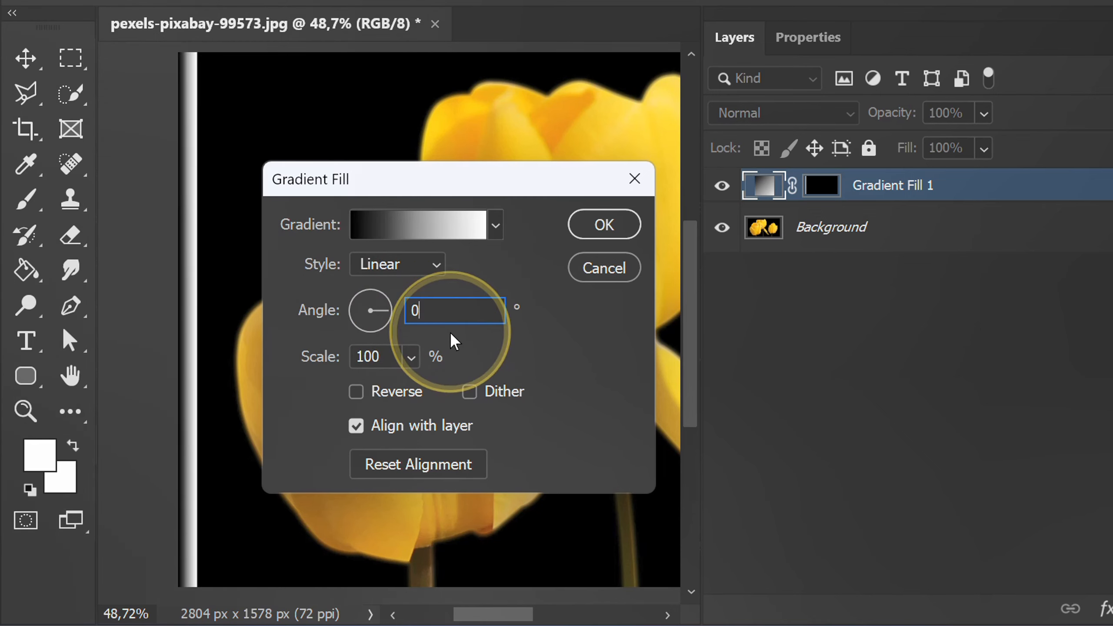
pyautogui.click(601, 225)
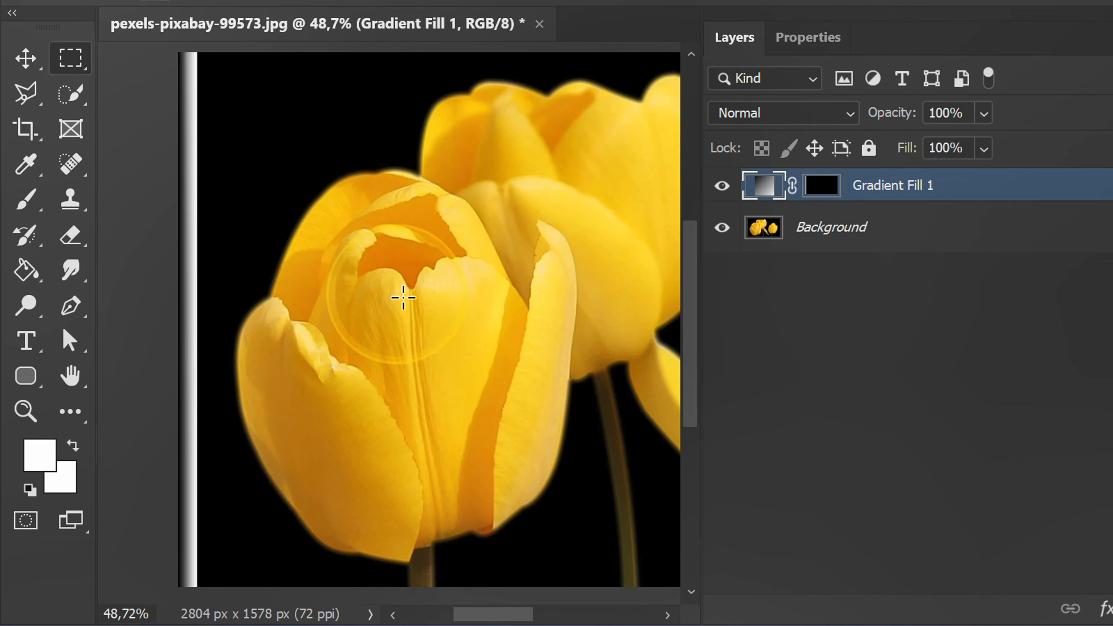
# Duplicate the gradient strip with Free Transform and place the copy flush against the original's right side.
pyautogui.click(25, 57)
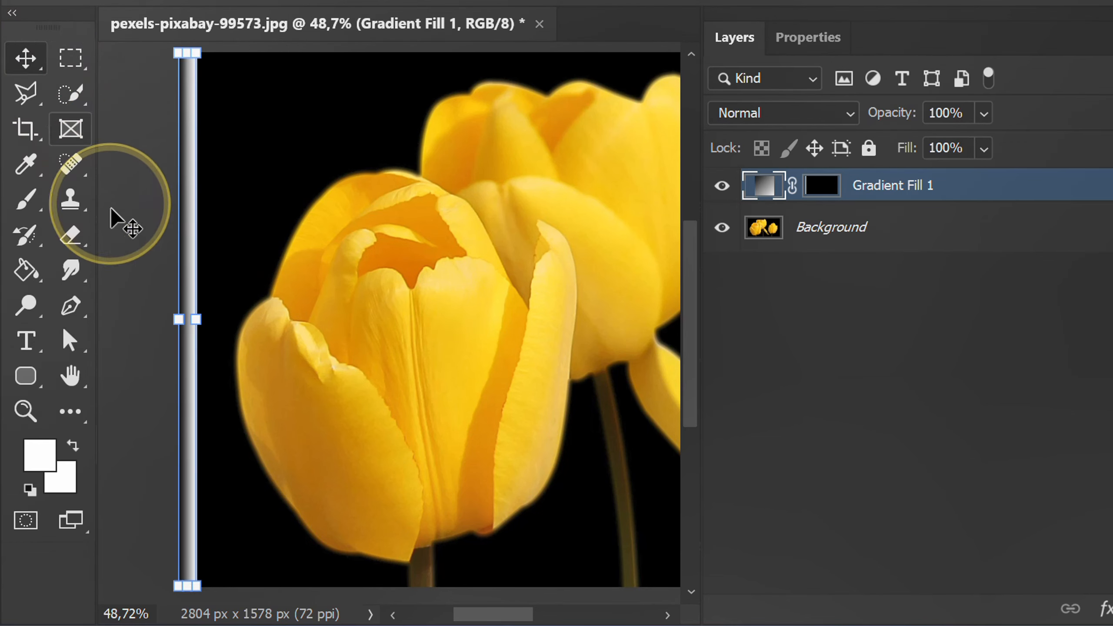
pyautogui.scroll(5, 184, 330)
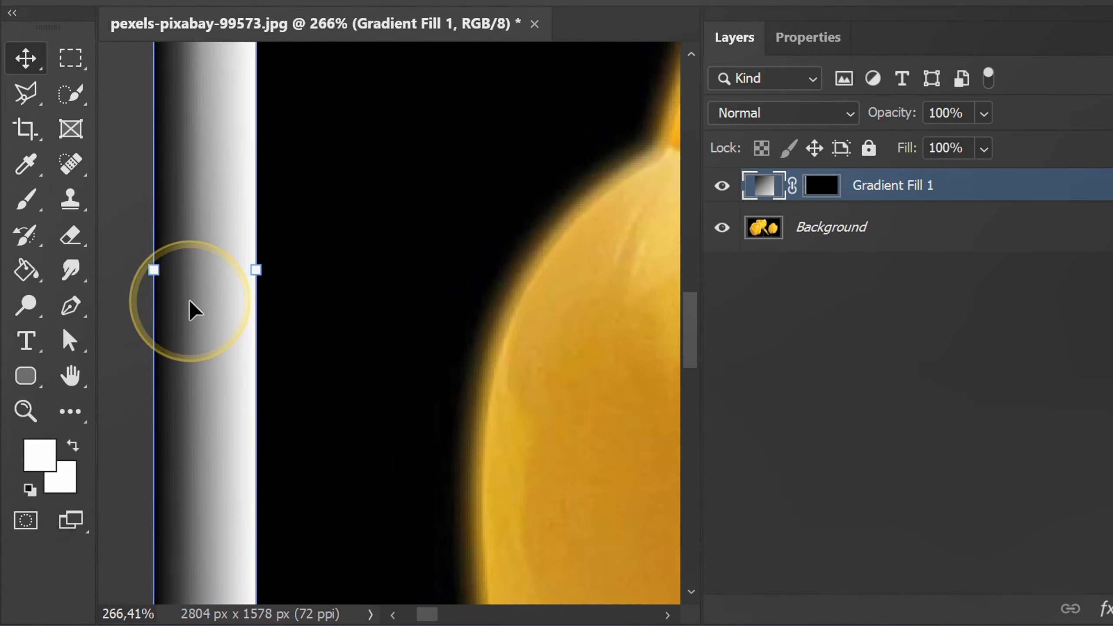
pyautogui.scroll(2, 193, 312)
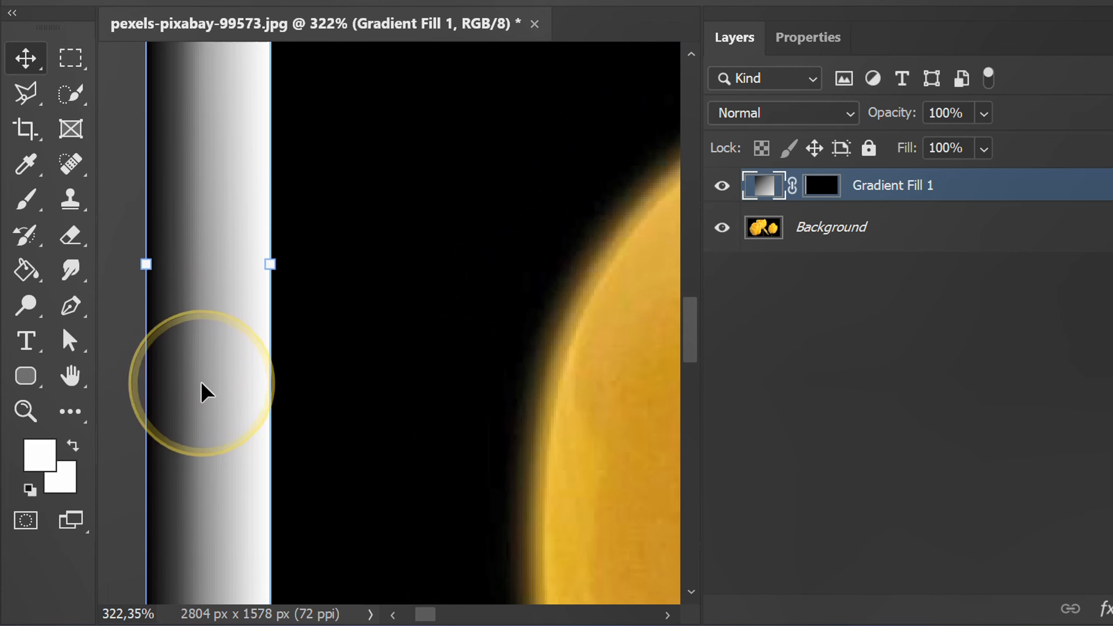
pyautogui.hotkey('ctrl', 'alt', 't')
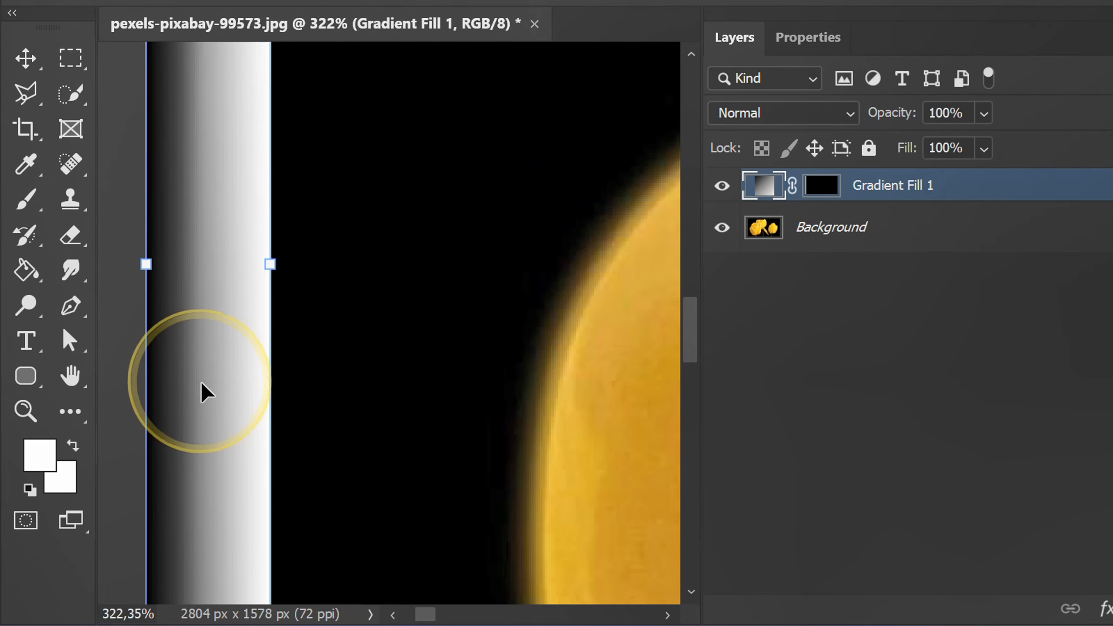
pyautogui.moveTo(196, 294); pyautogui.dragTo(320, 295)
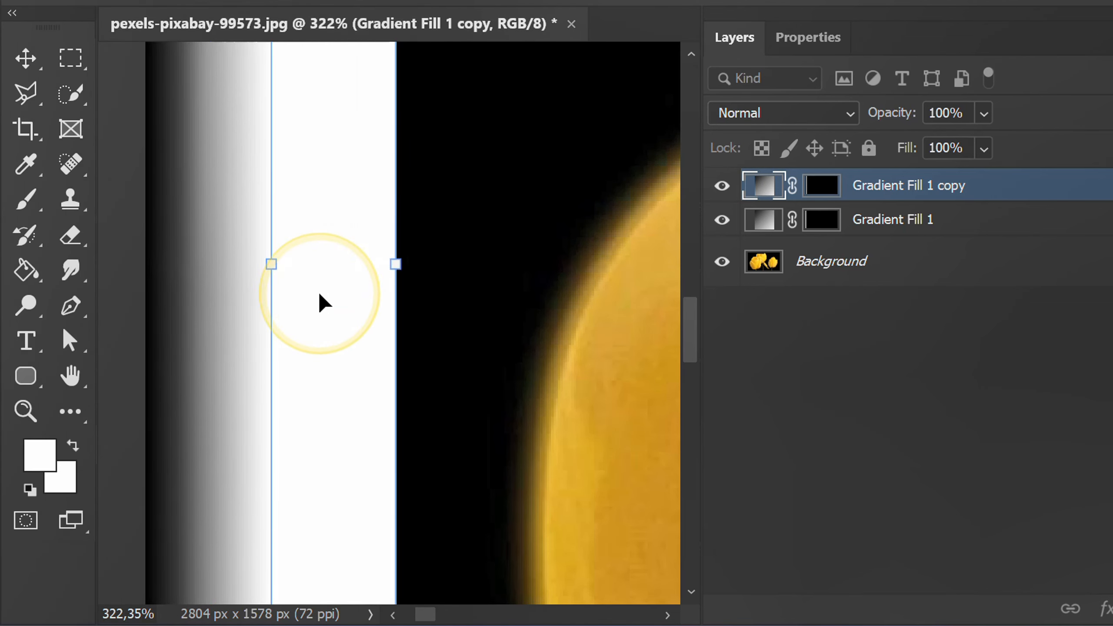
pyautogui.click(828, 402)
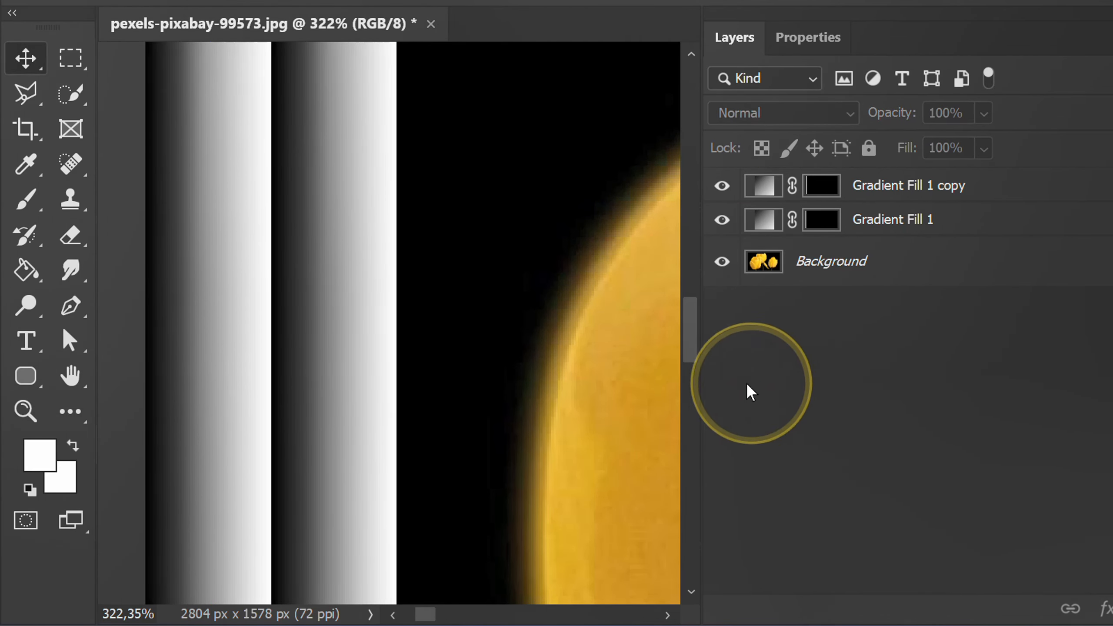
# Repeat the transform-and-duplicate operation on the copied strip until the gradient strips span the image's width, up to Gradient Fill 1 copy 49.
pyautogui.click(357, 303)
pyautogui.scroll(-10, 360, 307)
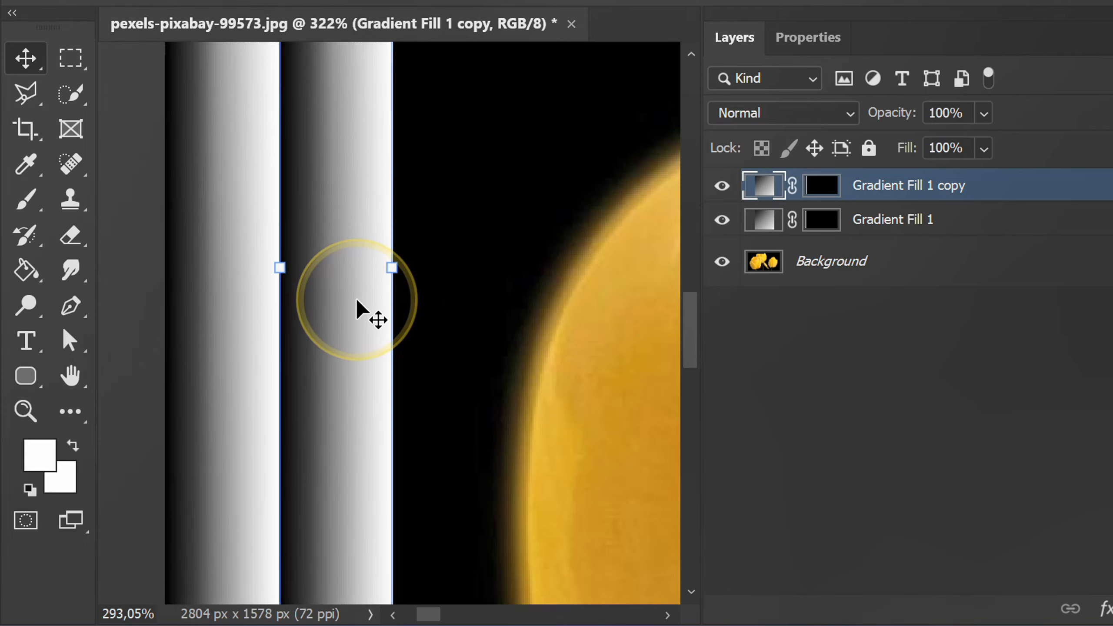
pyautogui.press('space')
pyautogui.moveTo(396, 312); pyautogui.dragTo(352, 330)
pyautogui.scroll(-2, 311, 348)
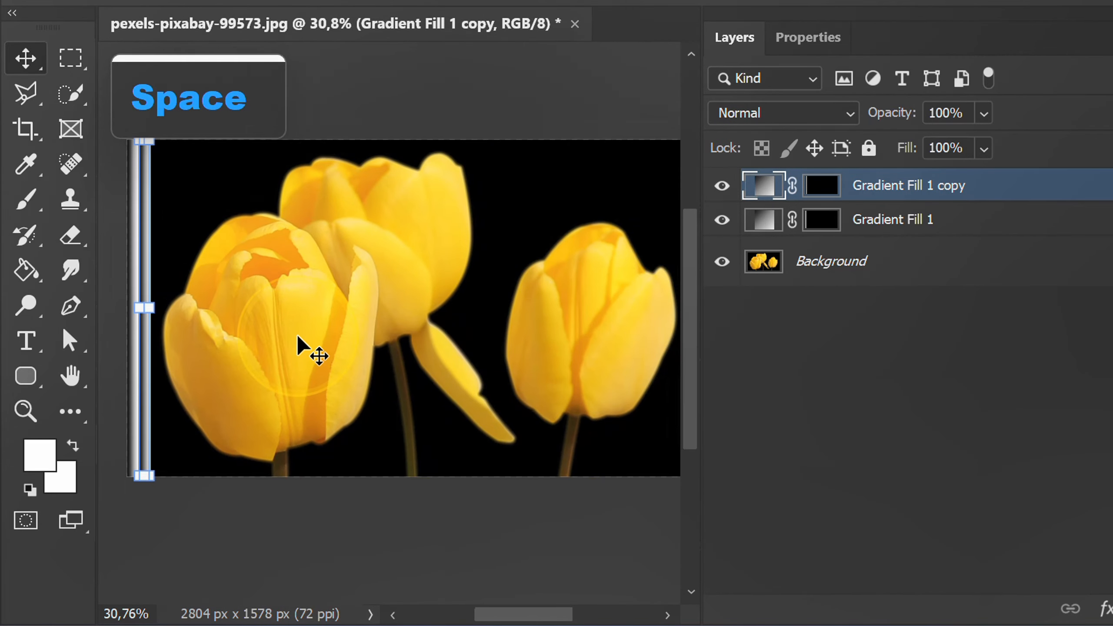
pyautogui.press('shift')
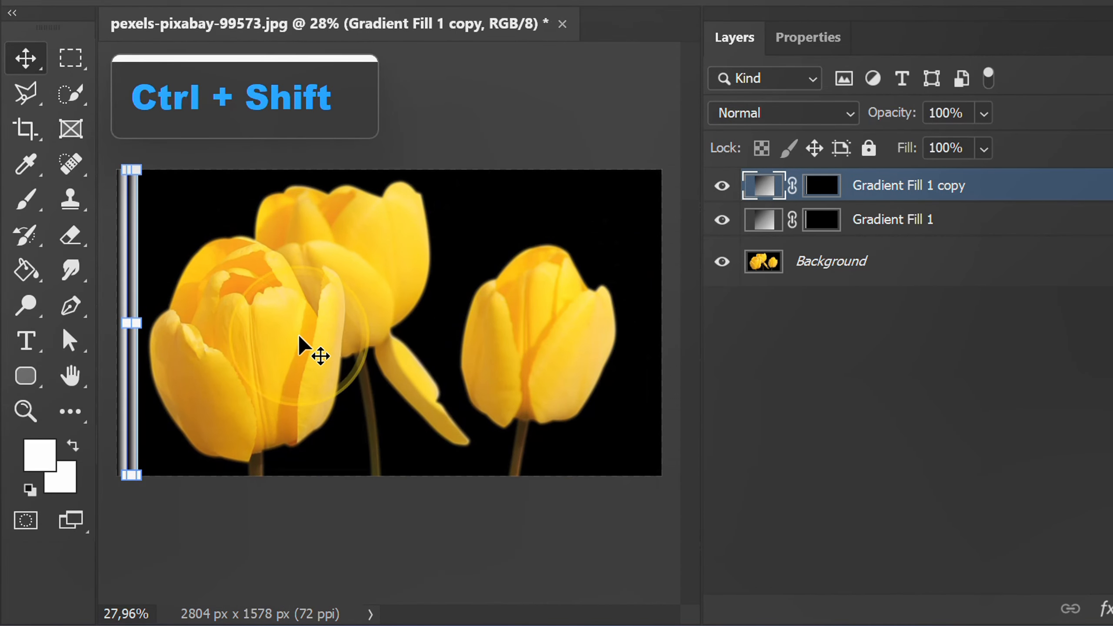
pyautogui.hotkey('ctrl', 'alt', 'shift', 't')
pyautogui.hotkey('ctrl', 'alt', 'shift', 't')
pyautogui.hotkey('ctrl', 'alt', 'shift', 't')
pyautogui.hotkey('ctrl', 'alt', 'shift', 't')
pyautogui.hotkey('ctrl', 'alt', 'shift', 't')
pyautogui.hotkey('ctrl', 'alt', 'shift', 't')
pyautogui.hotkey('ctrl', 'alt', 'shift', 't')
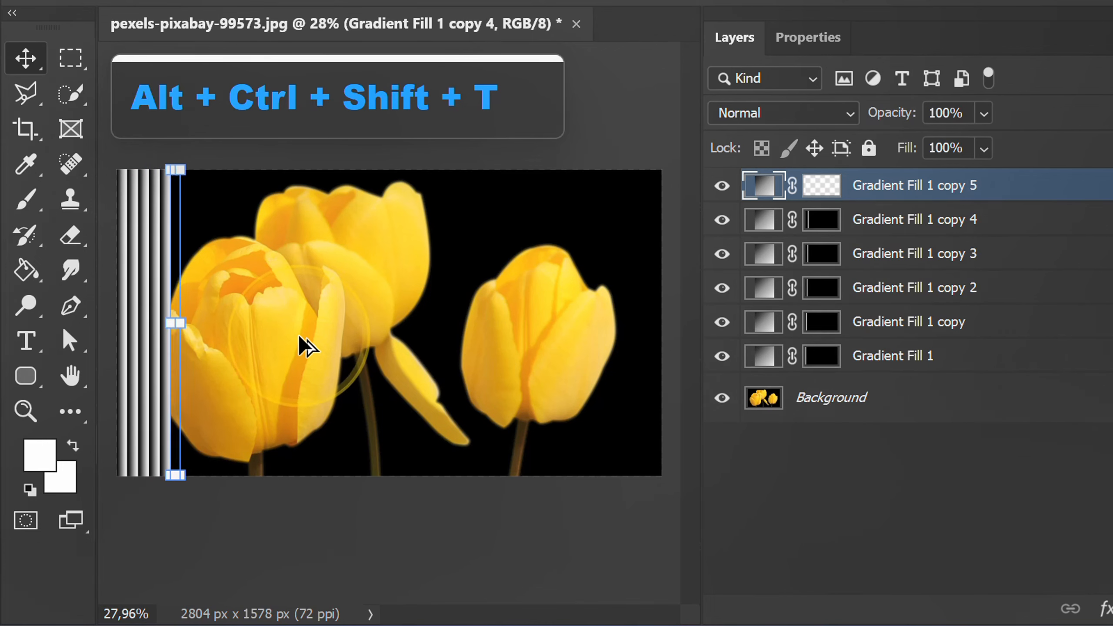
pyautogui.hotkey('ctrl', 'alt', 'shift', 't')
pyautogui.hotkey('ctrl', 'alt', 'shift', 't')
pyautogui.hotkey('ctrl', 'alt', 'shift', 't')
pyautogui.hotkey('ctrl', 'alt', 'shift', 't')
pyautogui.hotkey('ctrl', 'alt', 'shift', 't')
pyautogui.hotkey('ctrl', 'alt', 'shift', 't')
pyautogui.hotkey('ctrl', 'alt', 'shift', 't')
pyautogui.hotkey('ctrl', 'alt', 'shift', 't')
pyautogui.hotkey('ctrl', 'alt', 'shift', 't')
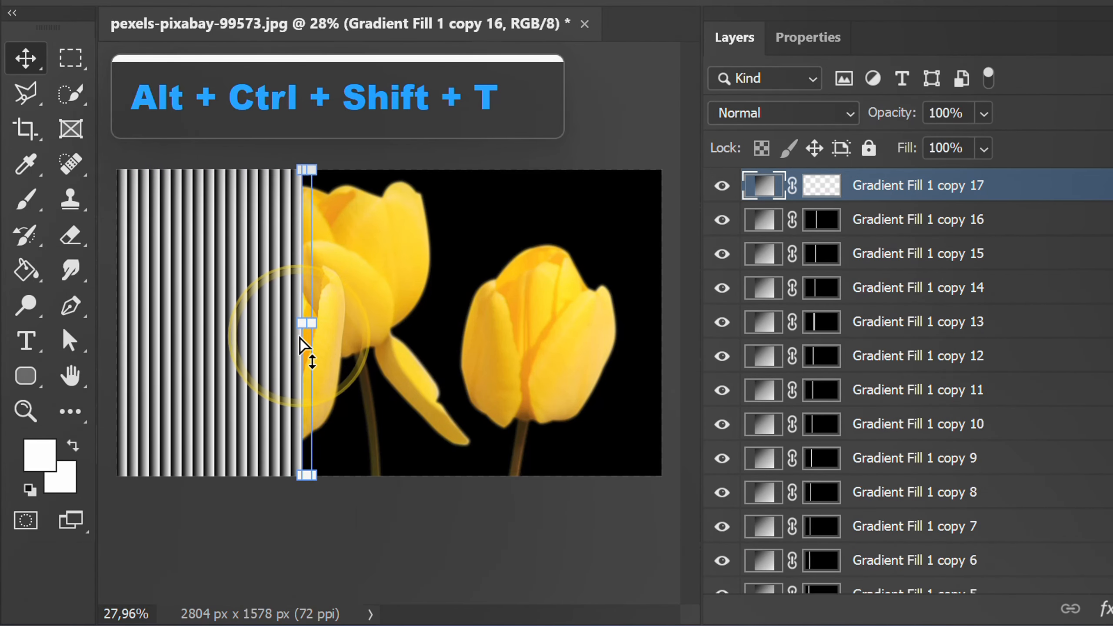
pyautogui.hotkey('ctrl', 'alt', 'shift', 't')
pyautogui.hotkey('ctrl', 'alt', 'shift', 't')
pyautogui.hotkey('ctrl', 'alt', 'shift', 't')
pyautogui.hotkey('ctrl', 'alt', 'shift', 't')
pyautogui.hotkey('ctrl', 'alt', 'shift', 't')
pyautogui.hotkey('ctrl', 'alt', 'shift', 't')
pyautogui.hotkey('ctrl', 'alt', 'shift', 't')
pyautogui.hotkey('ctrl', 'alt', 'shift', 't')
pyautogui.hotkey('ctrl', 'alt', 'shift', 't')
pyautogui.hotkey('ctrl', 'alt', 'shift', 't')
pyautogui.hotkey('ctrl', 'alt', 'shift', 't')
pyautogui.hotkey('ctrl', 'alt', 'shift', 't')
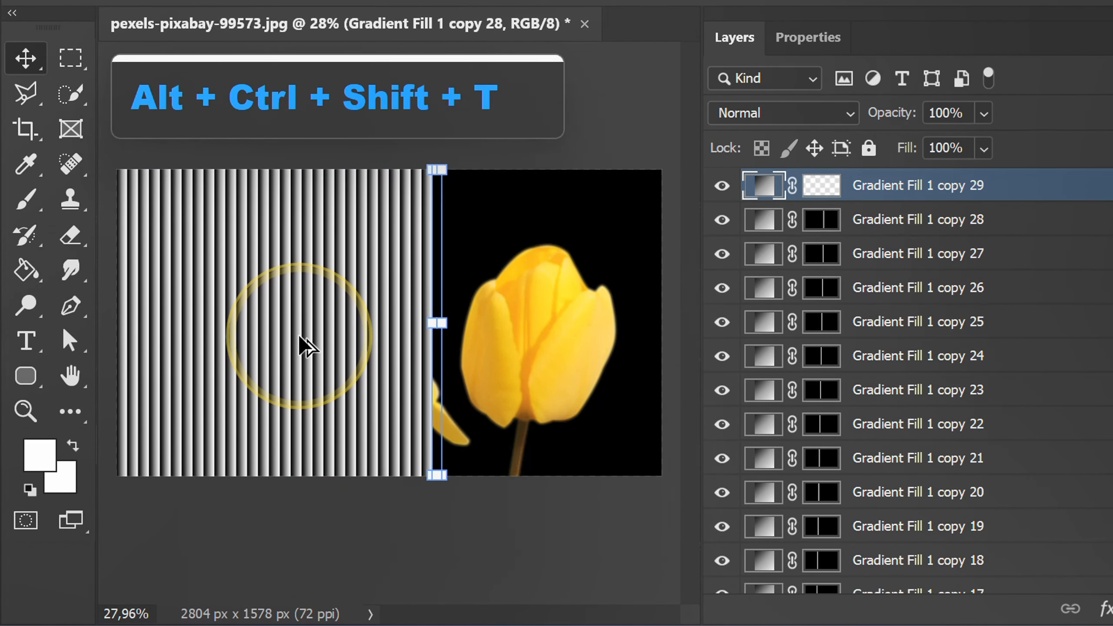
pyautogui.hotkey('ctrl', 'alt', 'shift', 't')
pyautogui.hotkey('ctrl', 'alt', 'shift', 't')
pyautogui.hotkey('ctrl', 'alt', 'shift', 't')
pyautogui.hotkey('ctrl', 'alt', 'shift', 't')
pyautogui.hotkey('ctrl', 'alt', 'shift', 't')
pyautogui.hotkey('ctrl', 'alt', 'shift', 't')
pyautogui.hotkey('ctrl', 'alt', 'shift', 't')
pyautogui.hotkey('ctrl', 'alt', 'shift', 't')
pyautogui.hotkey('ctrl', 'alt', 'shift', 't')
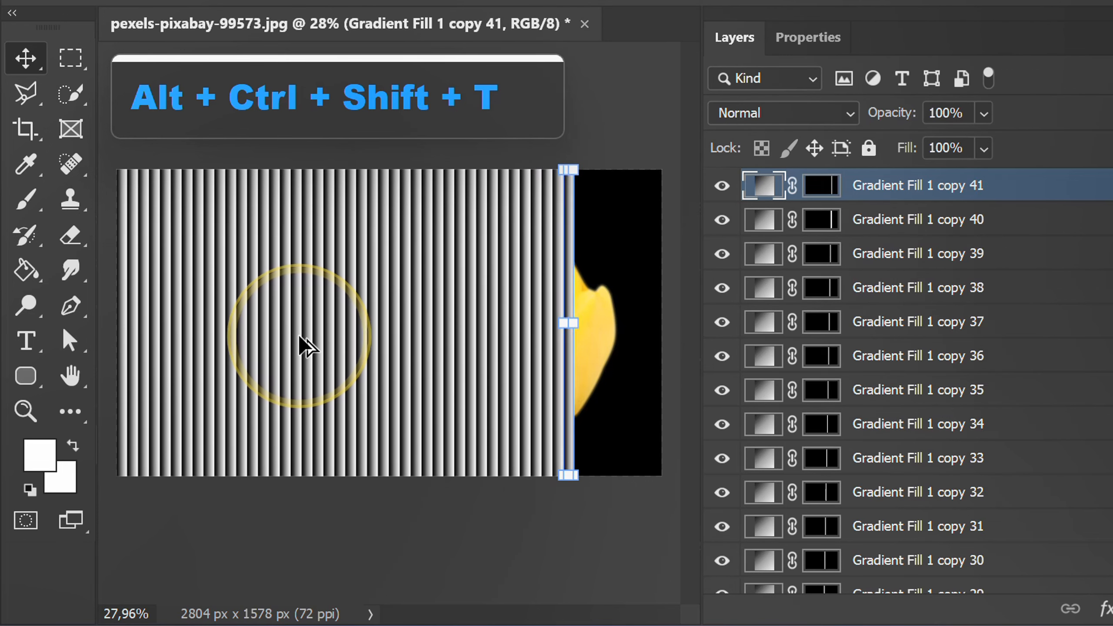
pyautogui.hotkey('ctrl', 'alt', 'shift', 't')
pyautogui.hotkey('ctrl', 'alt', 'shift', 't')
pyautogui.hotkey('ctrl', 'alt', 'shift', 't')
pyautogui.hotkey('ctrl', 'alt', 'shift', 't')
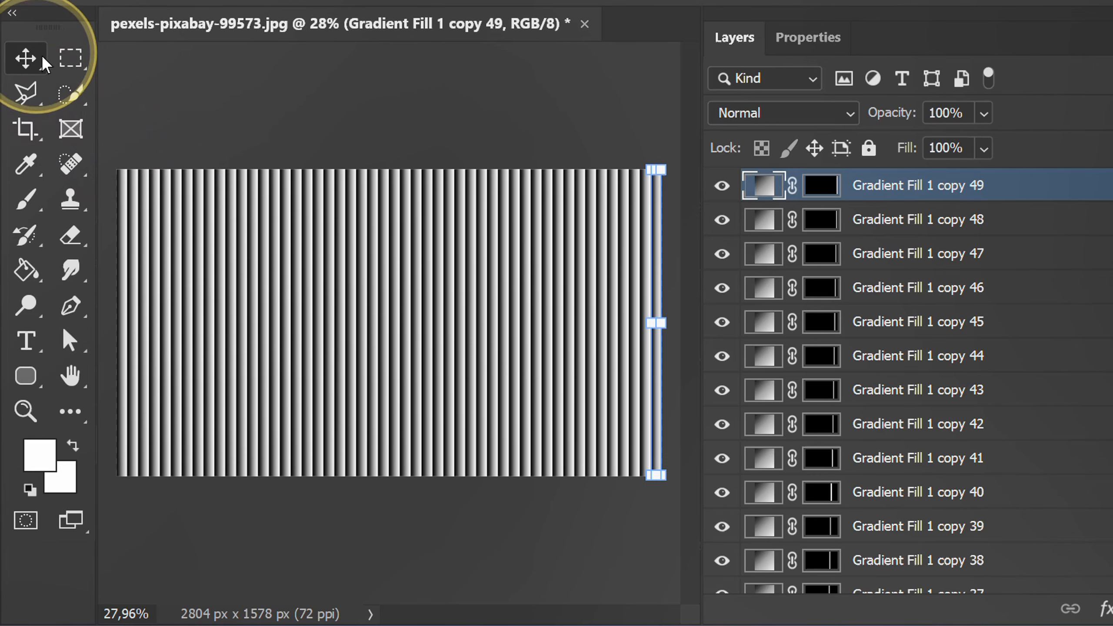
# Select all the gradient strip layers and stretch them together to meet the canvas's right edge.
pyautogui.click(216, 120)
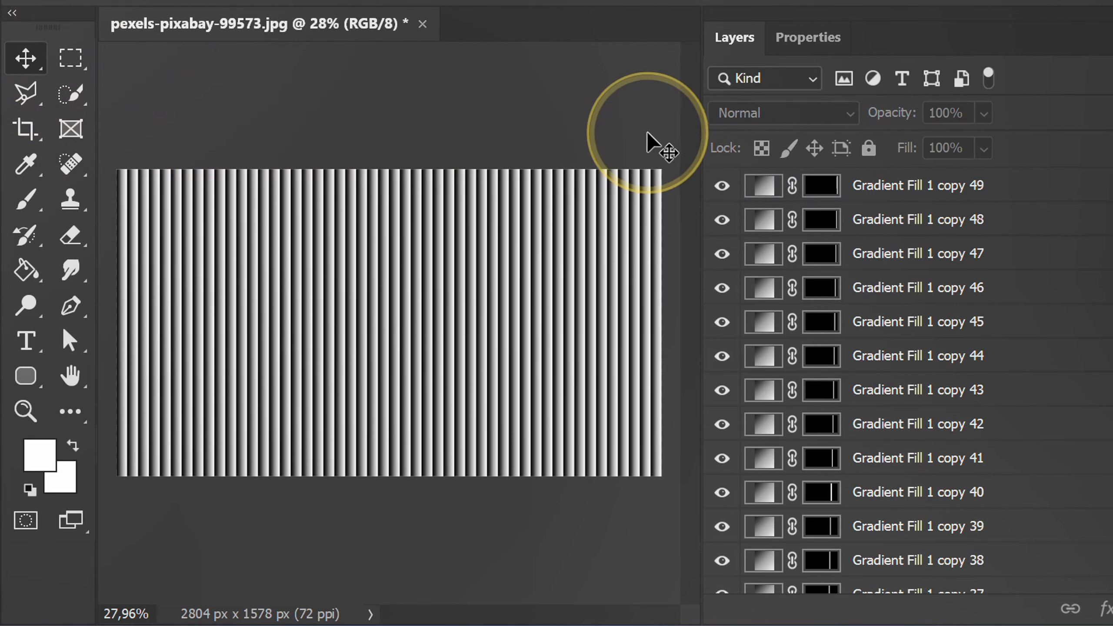
pyautogui.moveTo(665, 136); pyautogui.dragTo(161, 303)
pyautogui.scroll(-1, 247, 327)
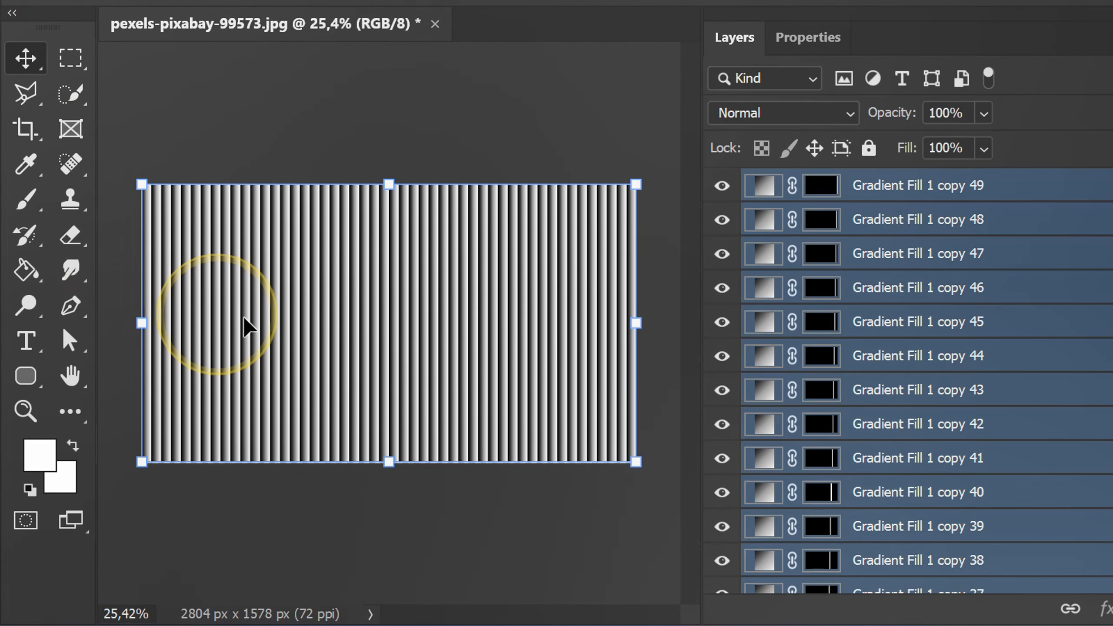
pyautogui.scroll(10, 658, 321)
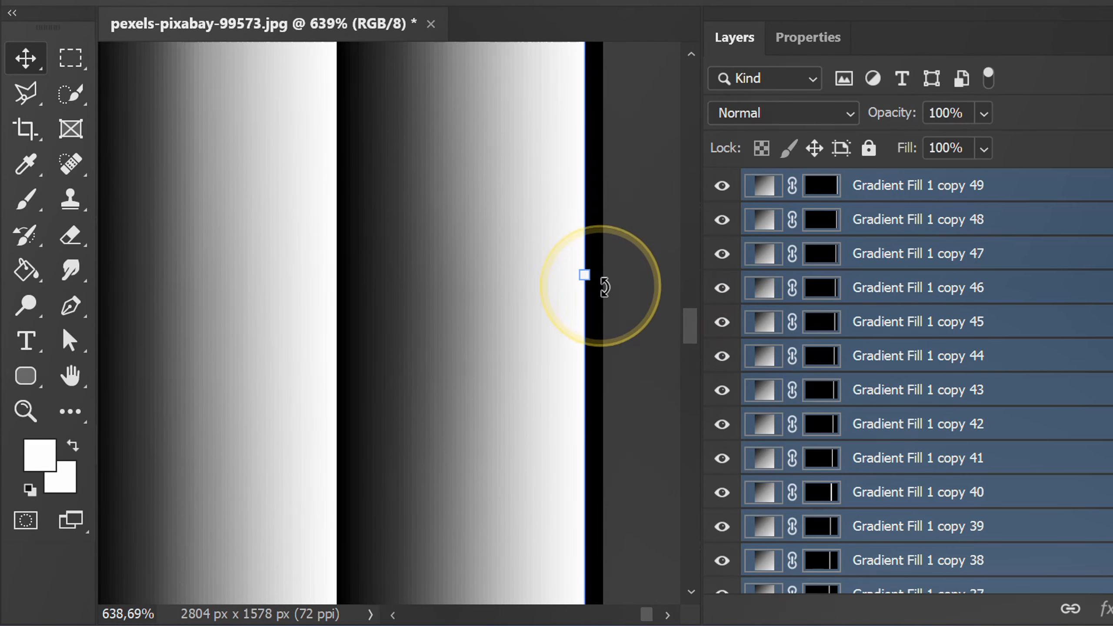
pyautogui.moveTo(587, 279)
pyautogui.mouseDown()
pyautogui.moveTo(524, 278)
pyautogui.moveTo(597, 280)
pyautogui.mouseUp()
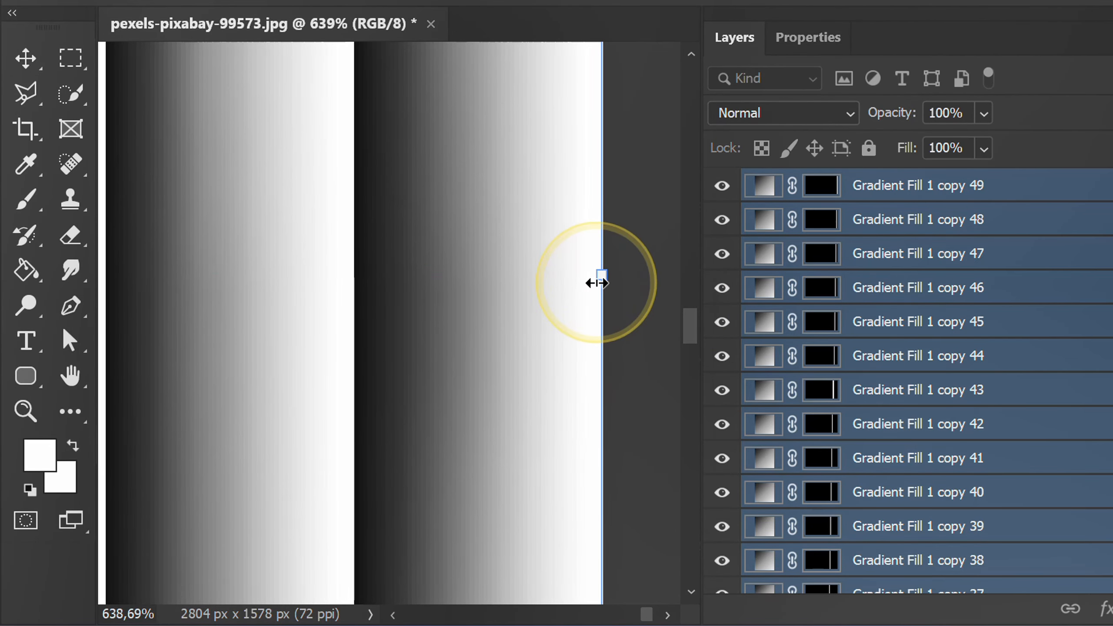
# Group all the gradient strip layers, from Gradient Fill 1 through Gradient Fill 1 copy 49, into one layer group.
pyautogui.hotkey('ctrl', '0')
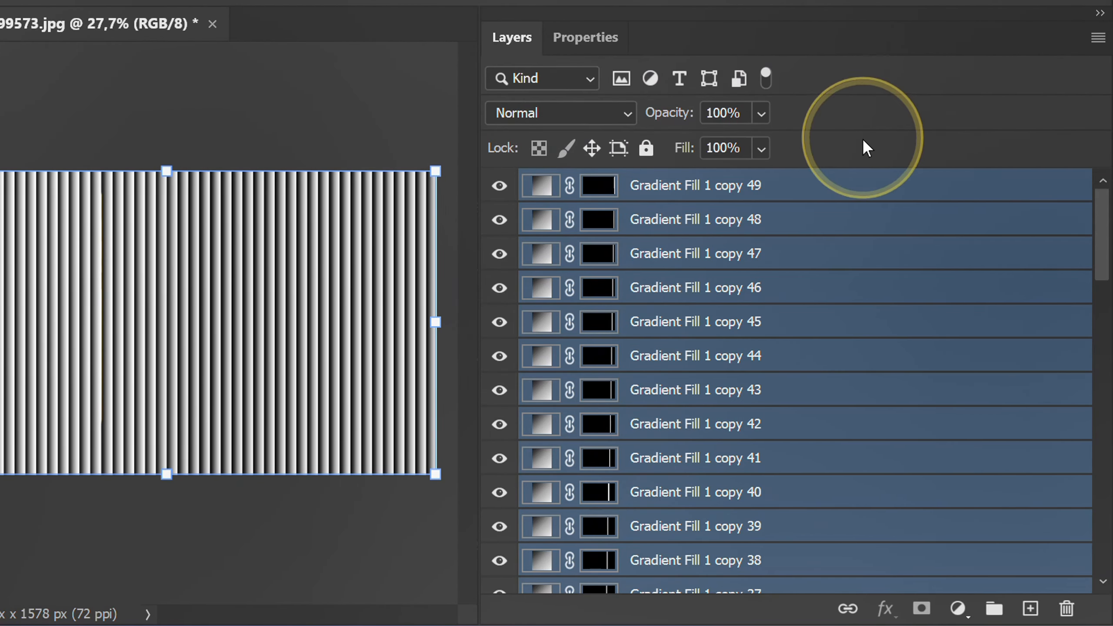
pyautogui.moveTo(1104, 223); pyautogui.dragTo(1098, 533)
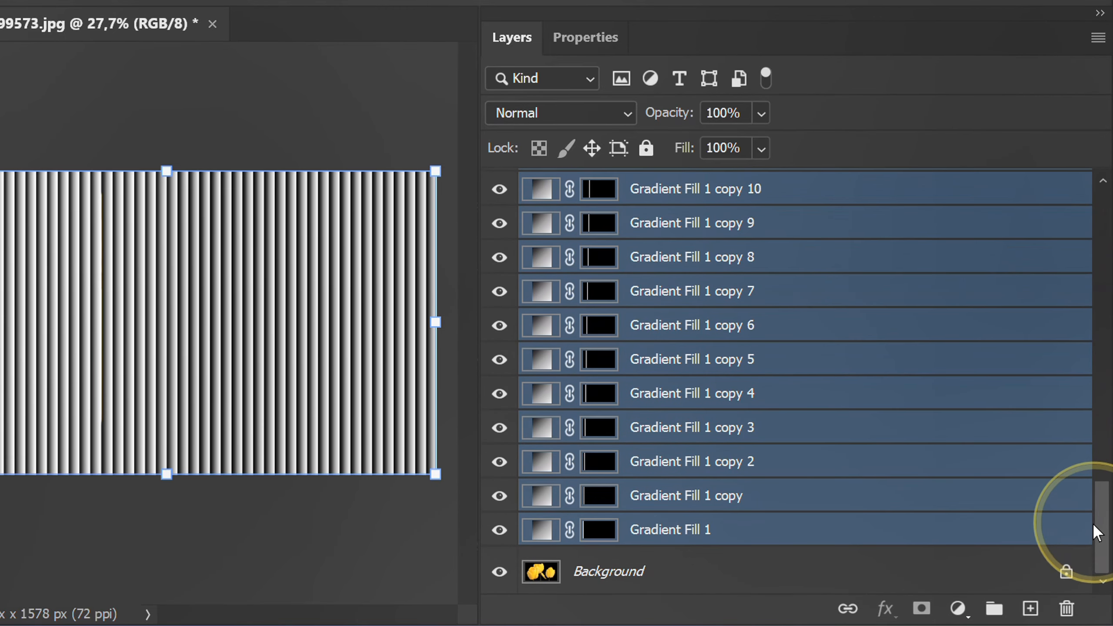
pyautogui.click(995, 610)
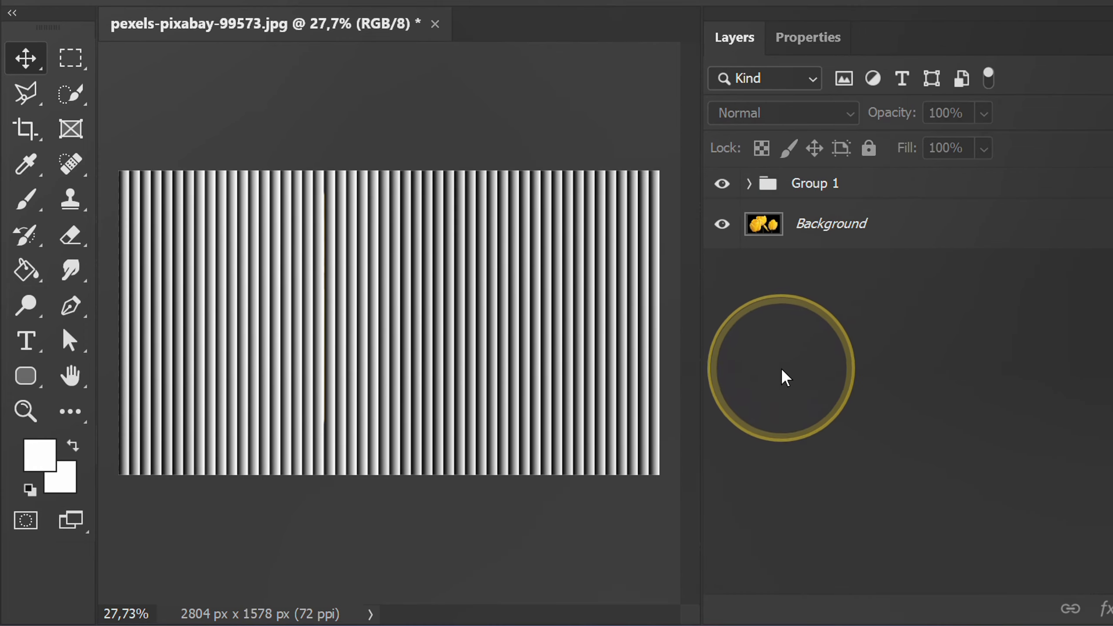
# Save the document as "vertical pattern" in Photoshop PSD format with layers and Maximize Compatibility enabled.
pyautogui.hotkey('ctrl', 's')
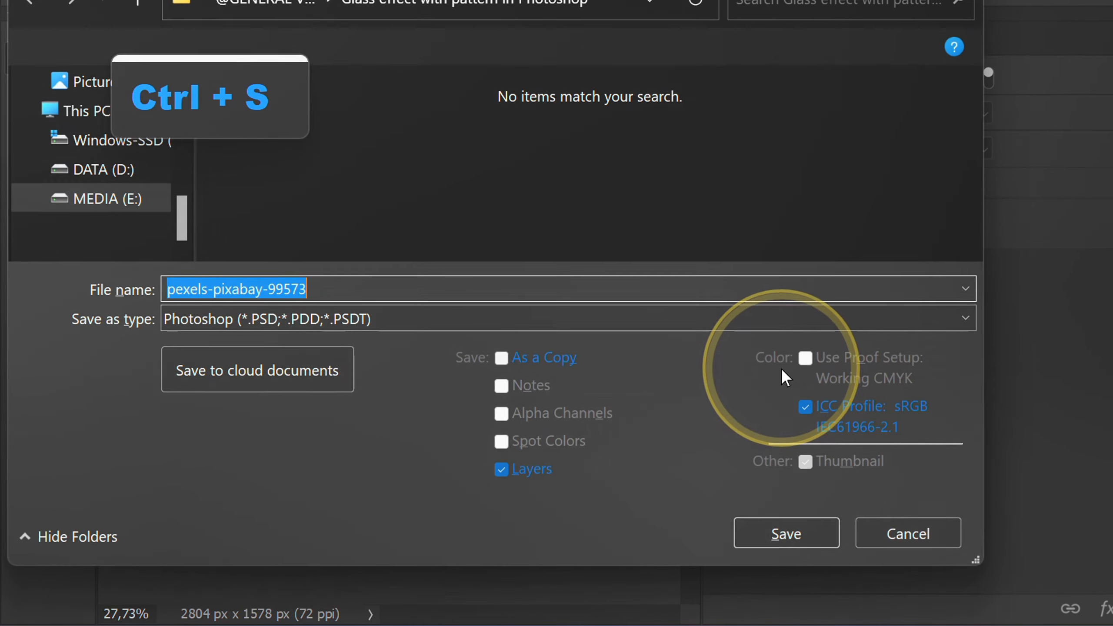
pyautogui.write('pa')
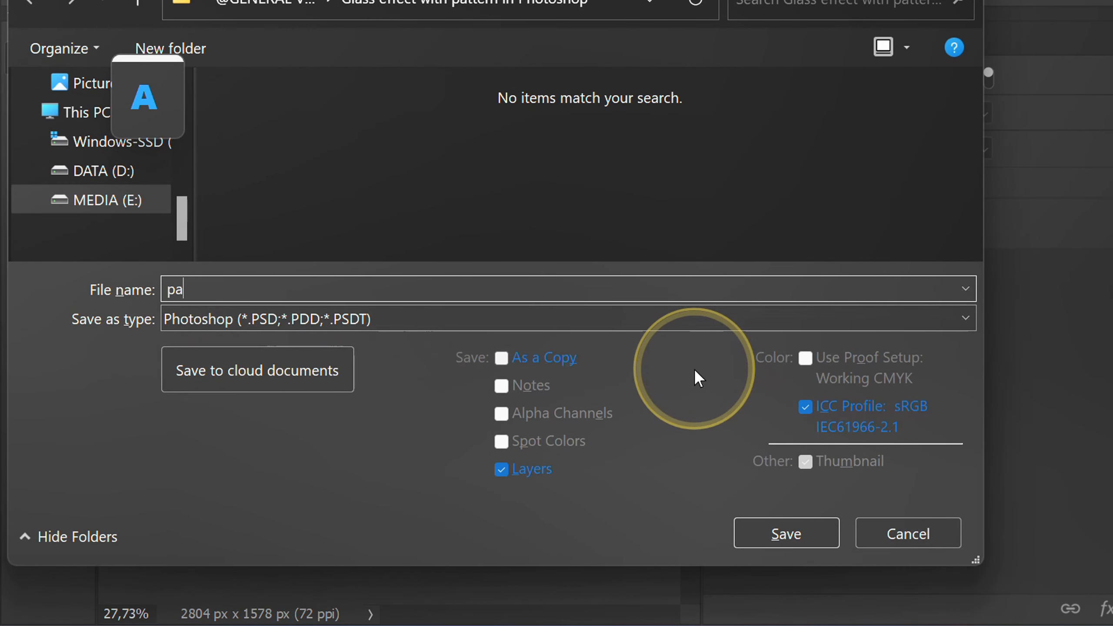
pyautogui.press('BackSpace')
pyautogui.press('BackSpace')
pyautogui.write('vertical pattern')
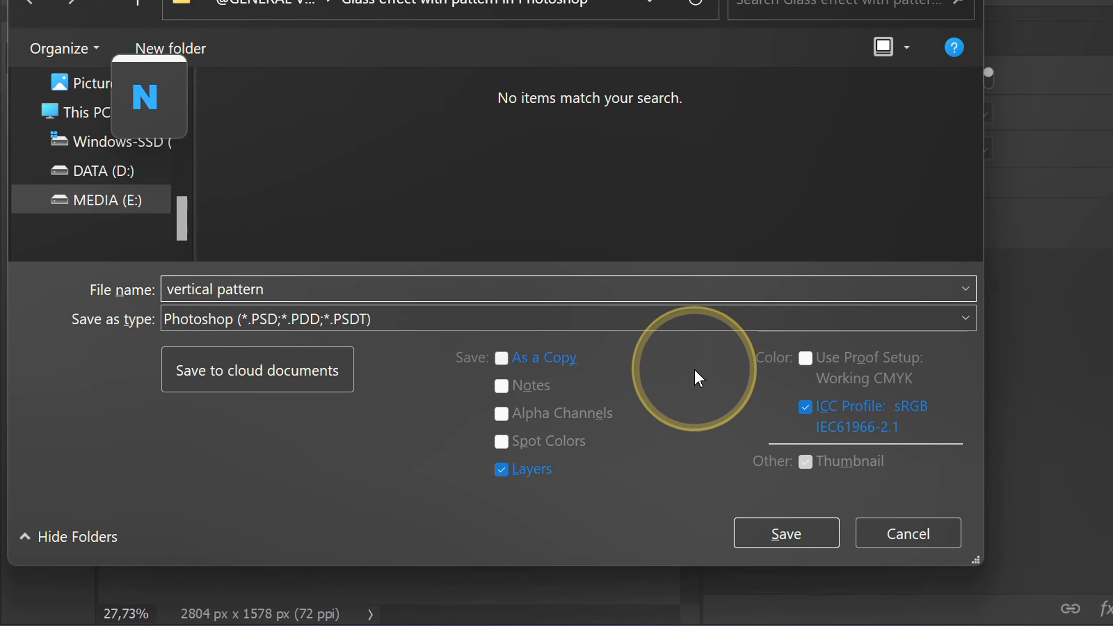
pyautogui.click(489, 329)
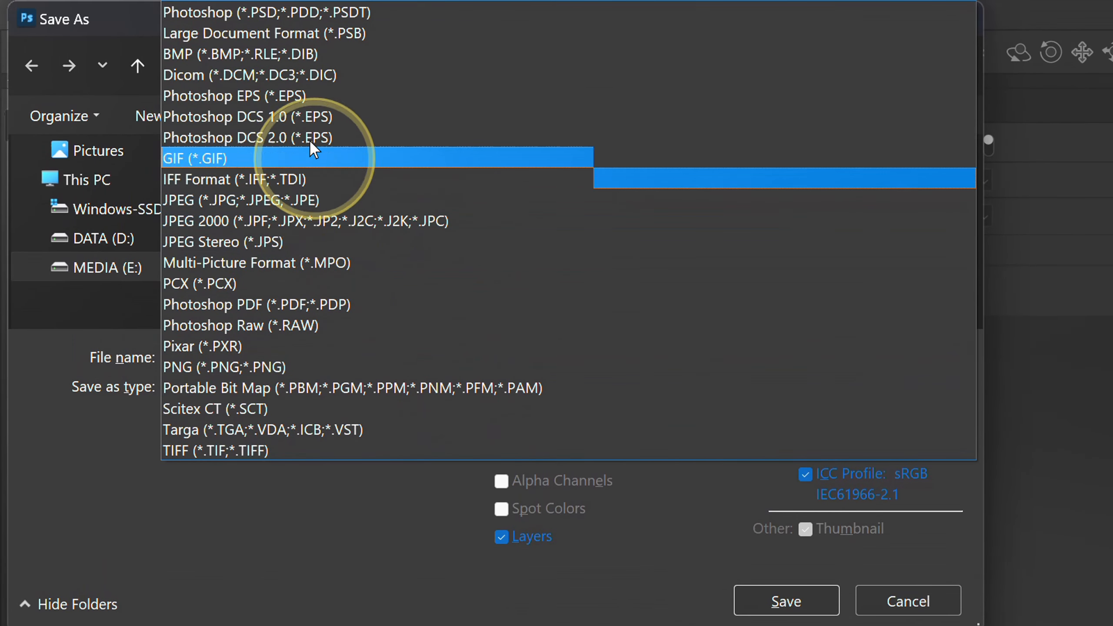
pyautogui.click(340, 15)
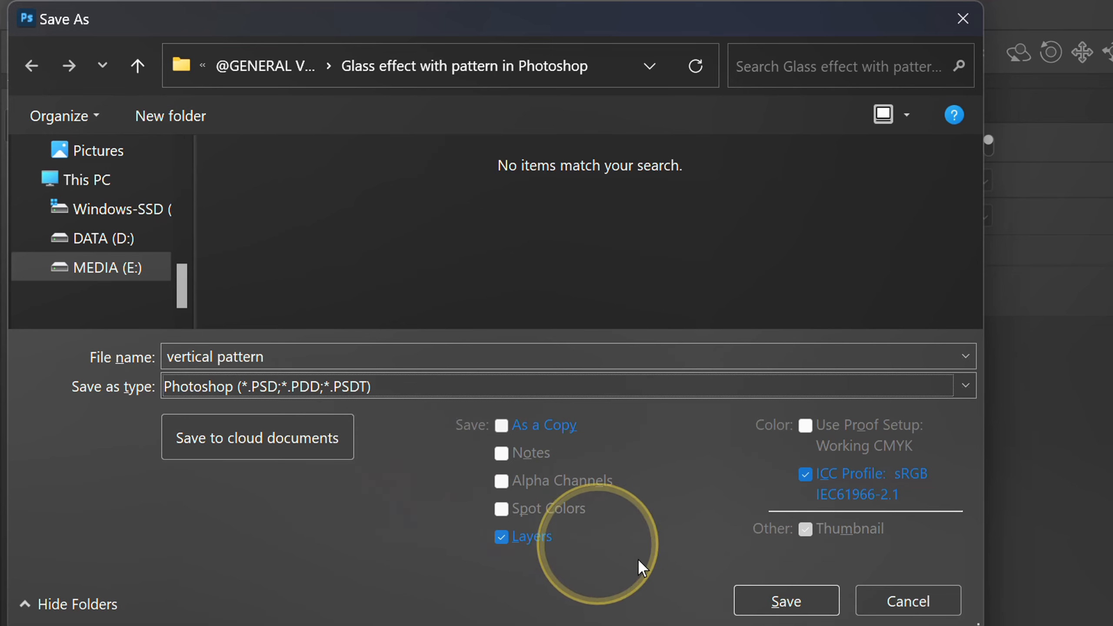
pyautogui.click(787, 601)
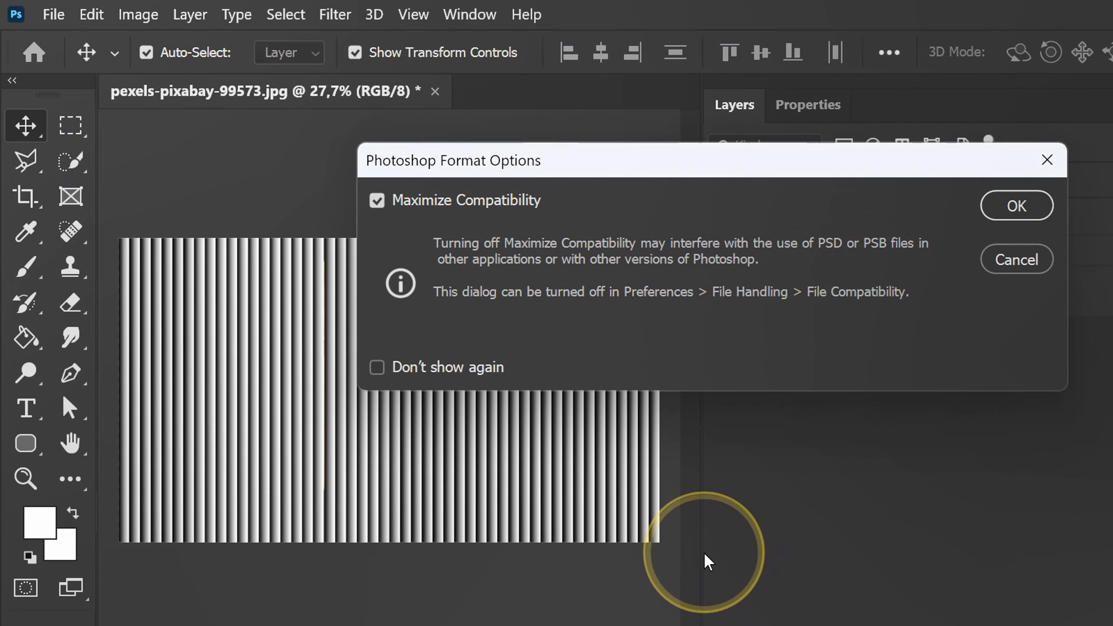
pyautogui.click(1016, 206)
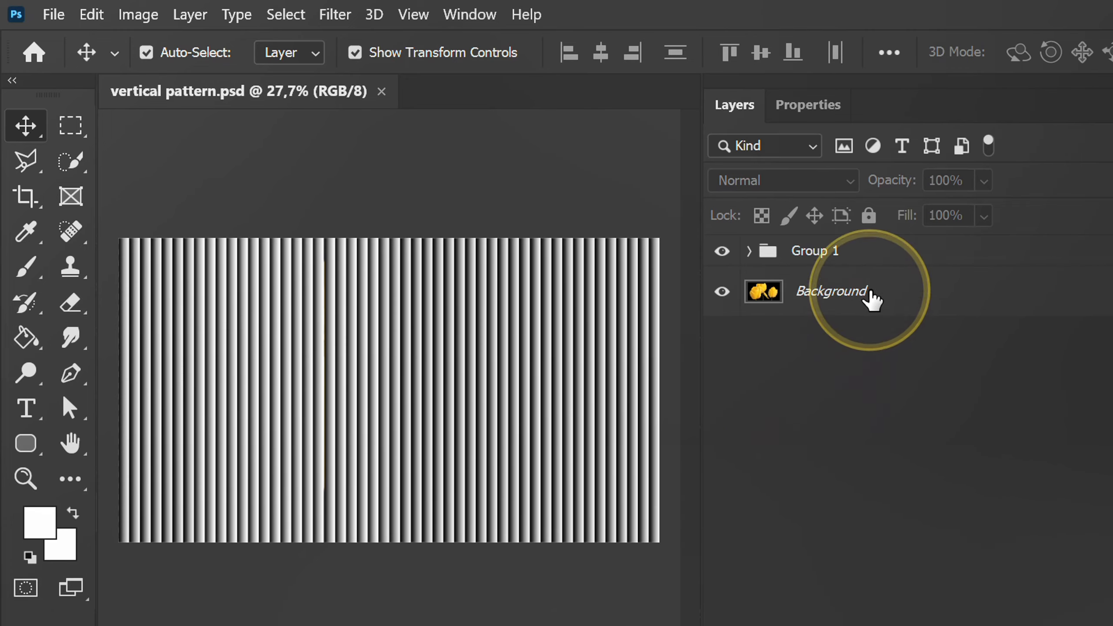
# Delete the gradient strip group together with its contents, leaving only the tulip Background layer.
pyautogui.click(869, 257)
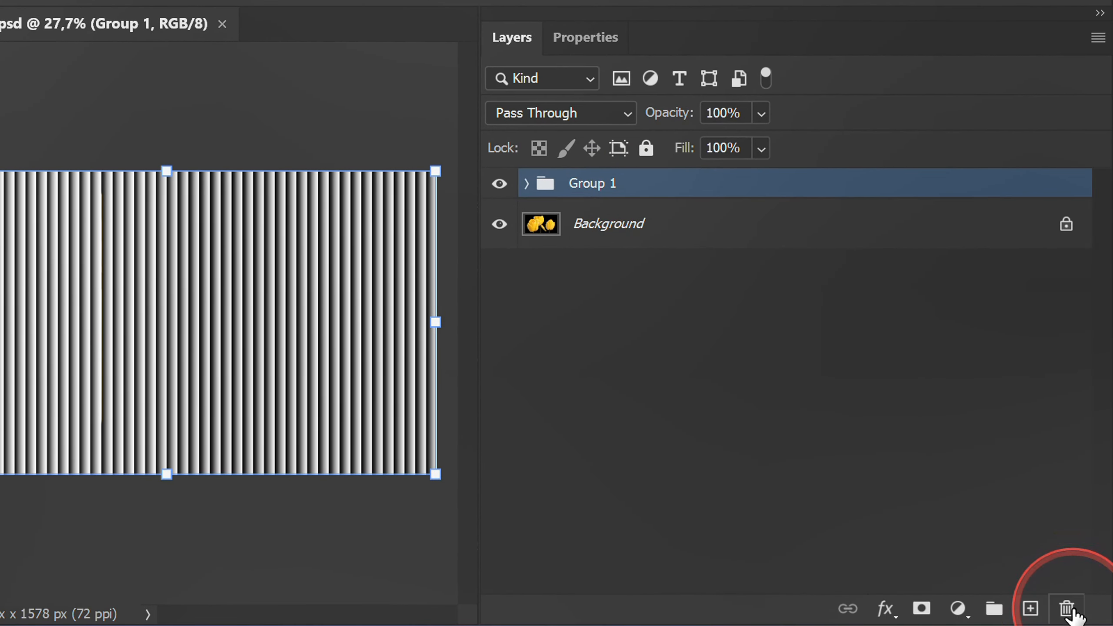
pyautogui.click(1067, 609)
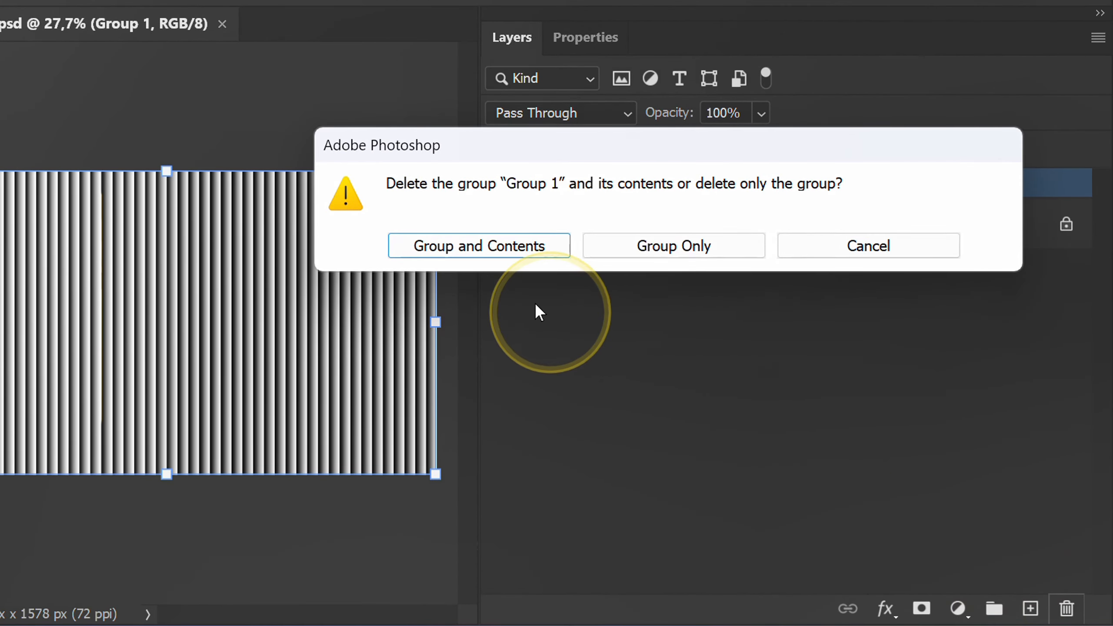
pyautogui.click(475, 245)
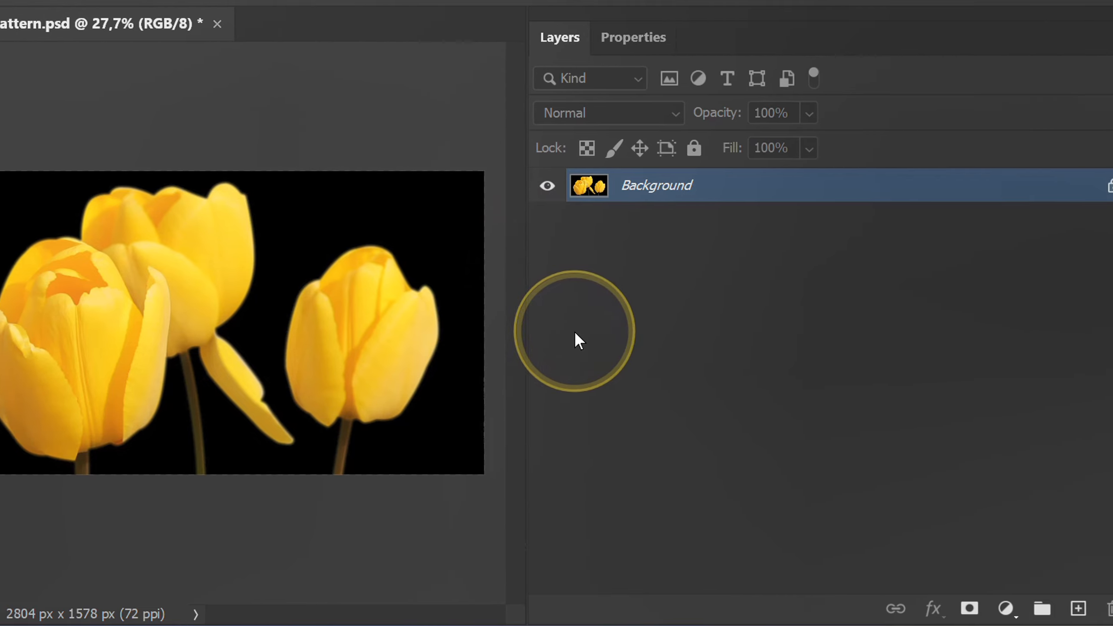
# Create a white rounded rectangle 1000 px wide and 1000 px high with 200 px corner radii.
pyautogui.rightClick(26, 376)
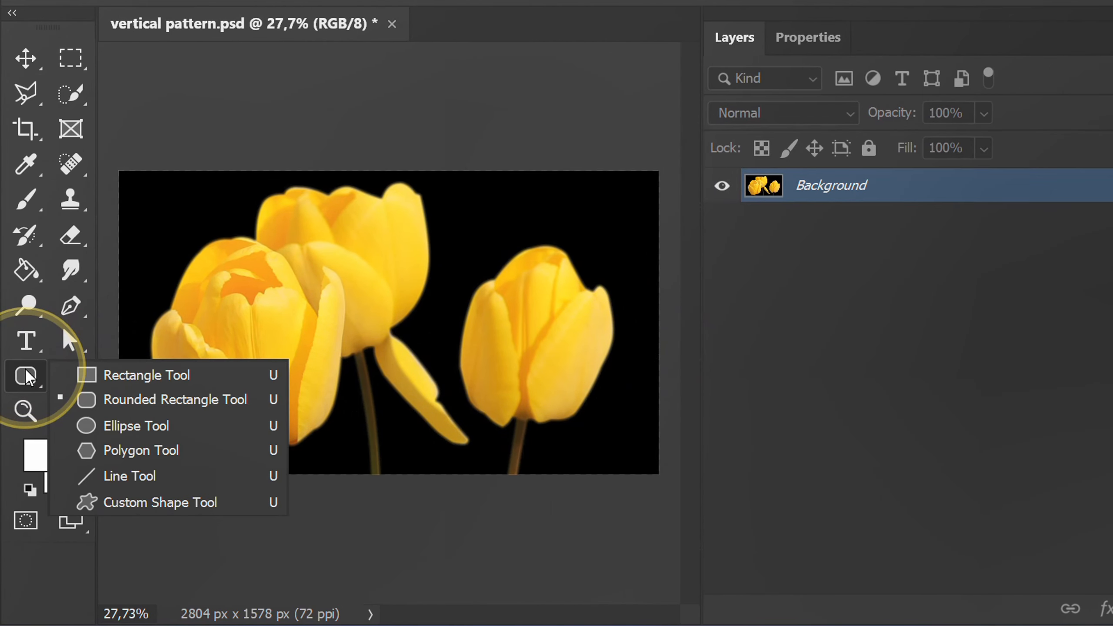
pyautogui.click(146, 400)
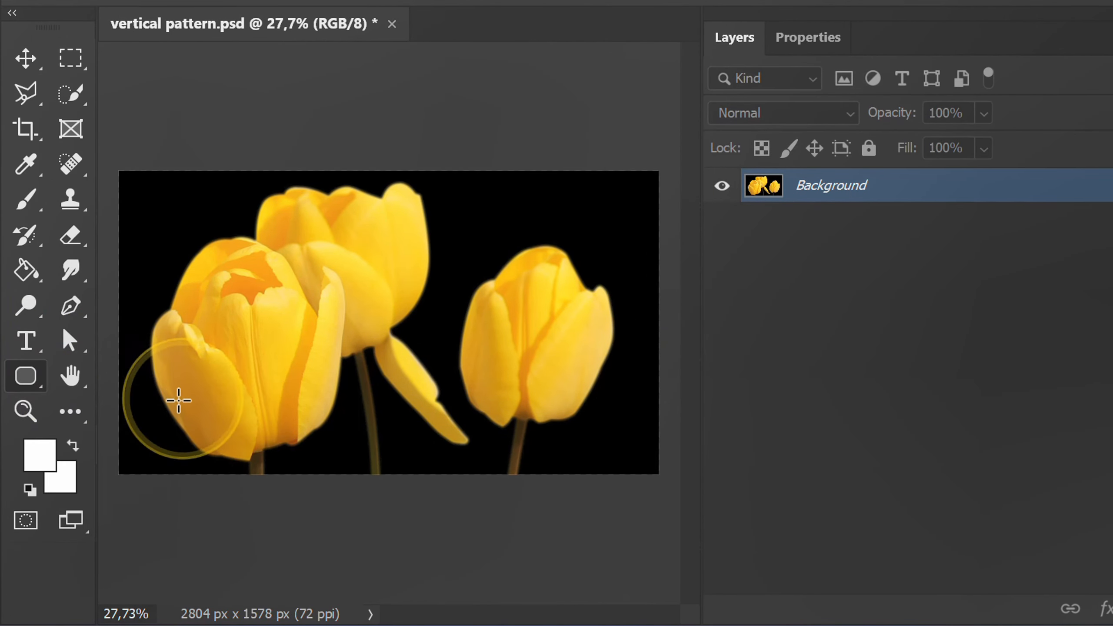
pyautogui.click(382, 325)
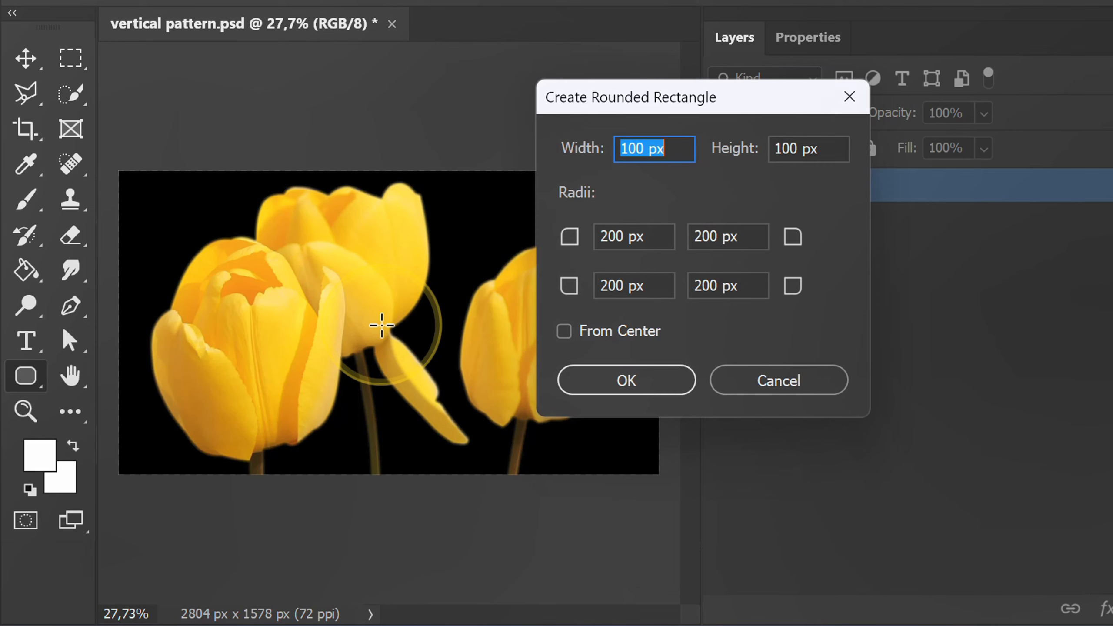
pyautogui.write('1')
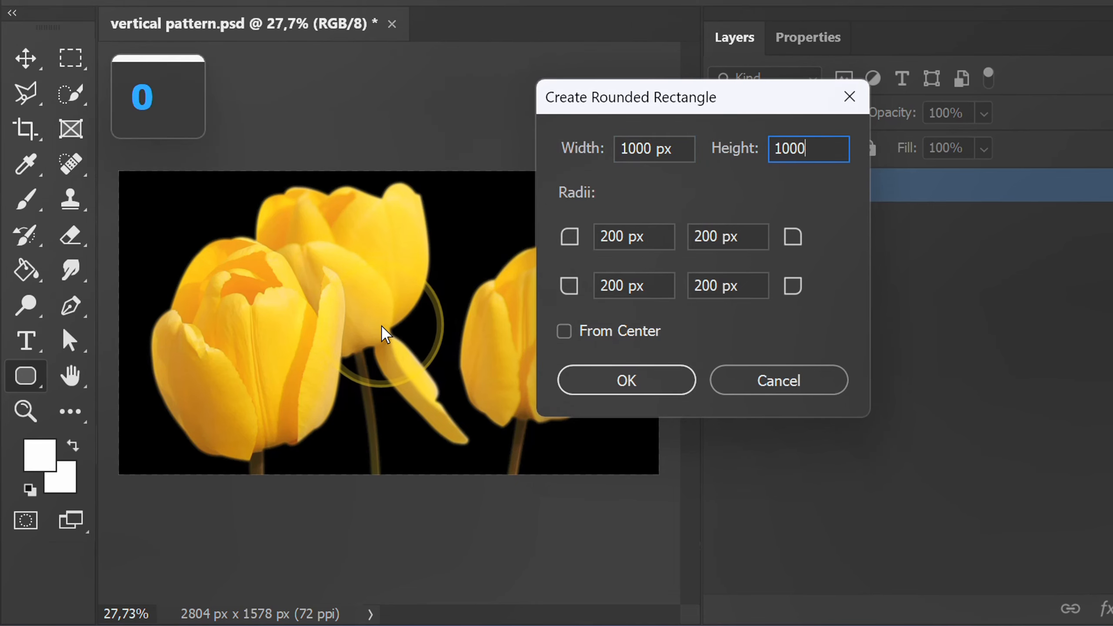
pyautogui.click(625, 379)
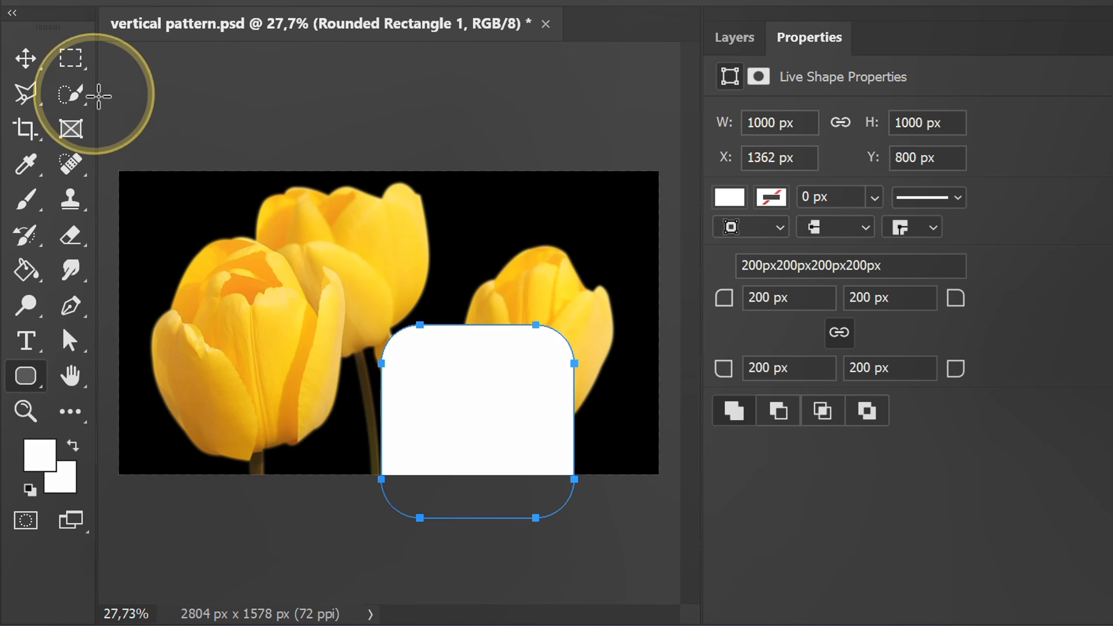
# Move the rounded rectangle over the right-hand tulip and enlarge it proportionally to about 1241 px square.
pyautogui.click(25, 57)
pyautogui.moveTo(407, 374); pyautogui.dragTo(498, 322)
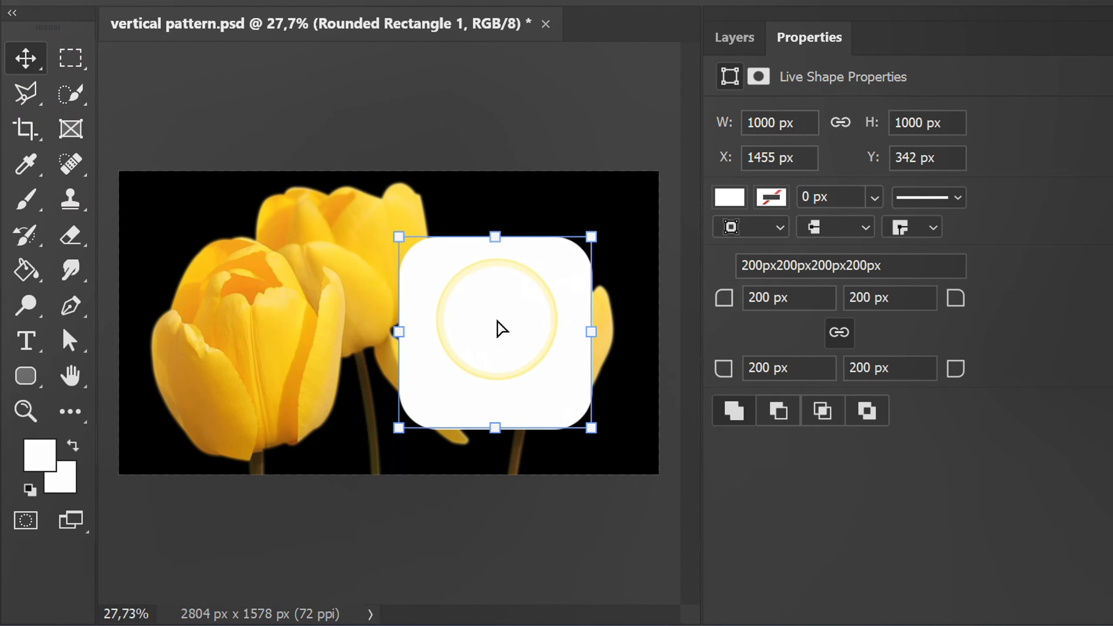
pyautogui.moveTo(592, 427); pyautogui.dragTo(614, 452)
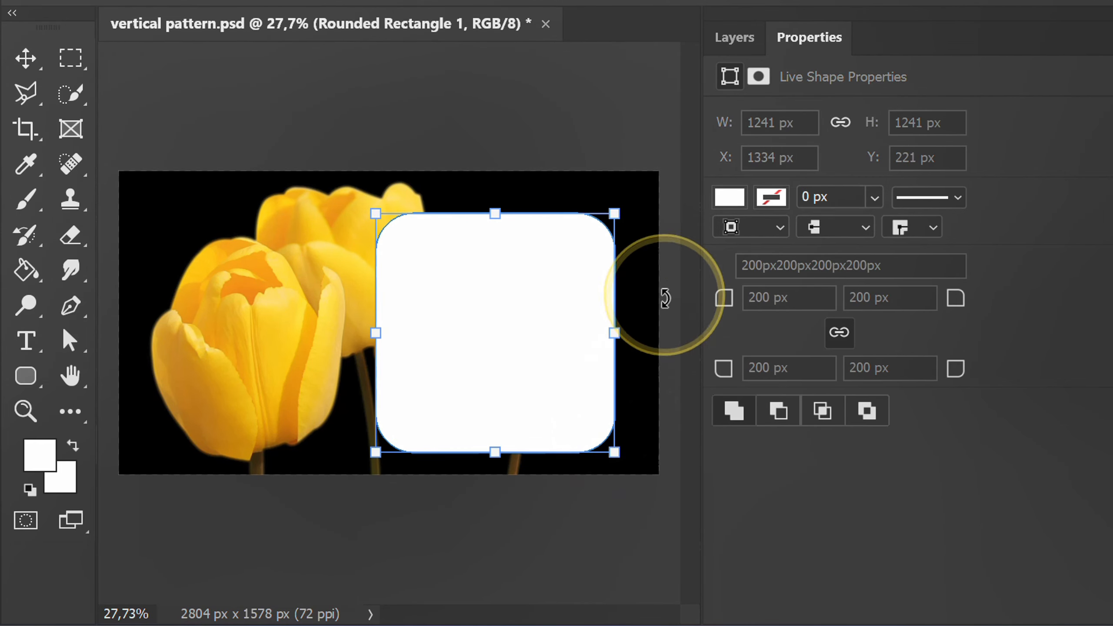
# Duplicate the Background layer and move the copy above the rounded rectangle layer.
pyautogui.click(723, 39)
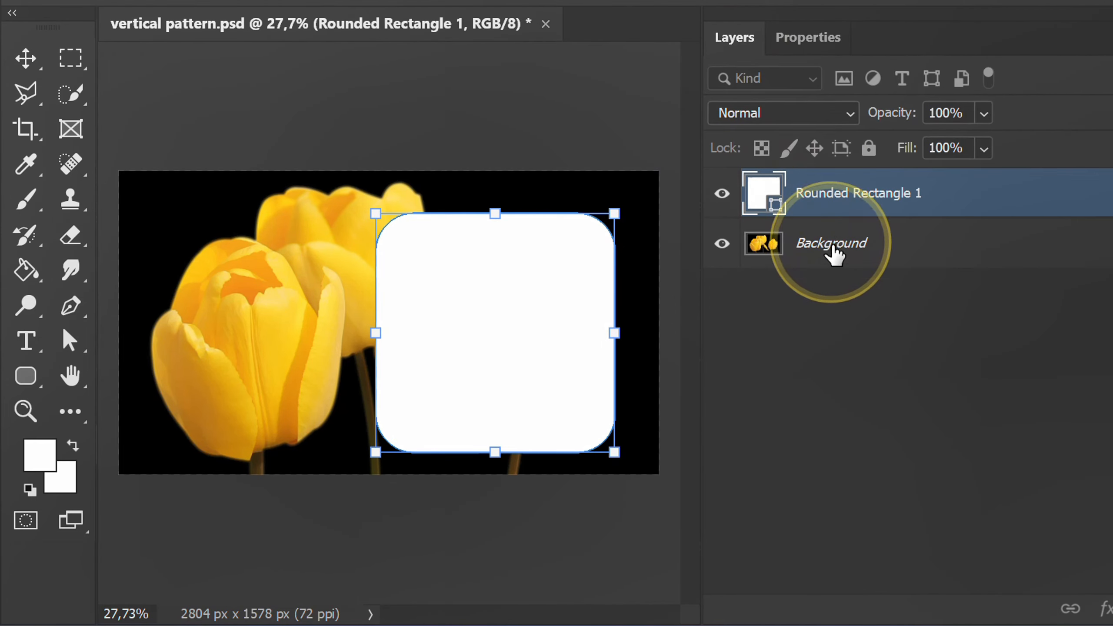
pyautogui.click(838, 259)
pyautogui.hotkey('ctrl', 'j')
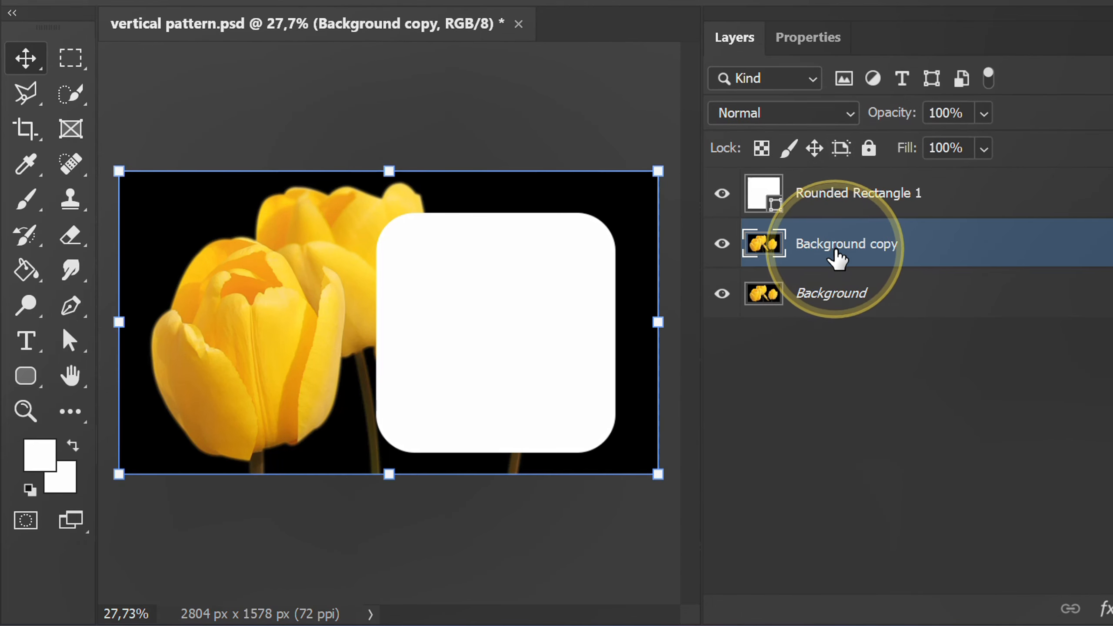
pyautogui.moveTo(922, 246); pyautogui.dragTo(916, 182)
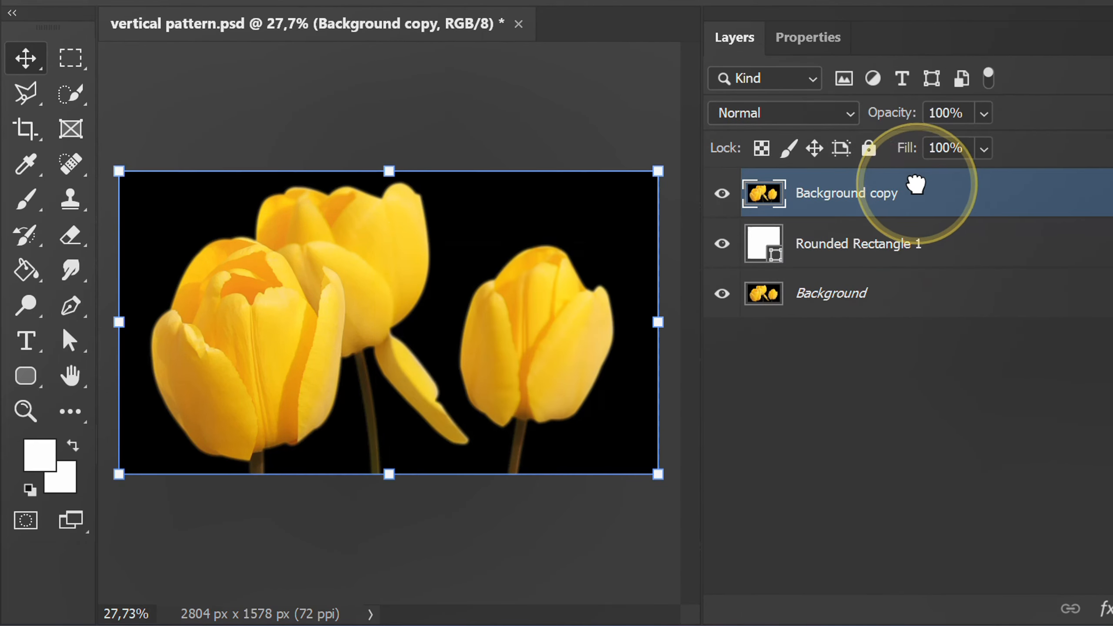
# Convert the Background copy layer to a smart object and apply Add Noise at 15% with Gaussian distribution.
pyautogui.rightClick(1011, 196)
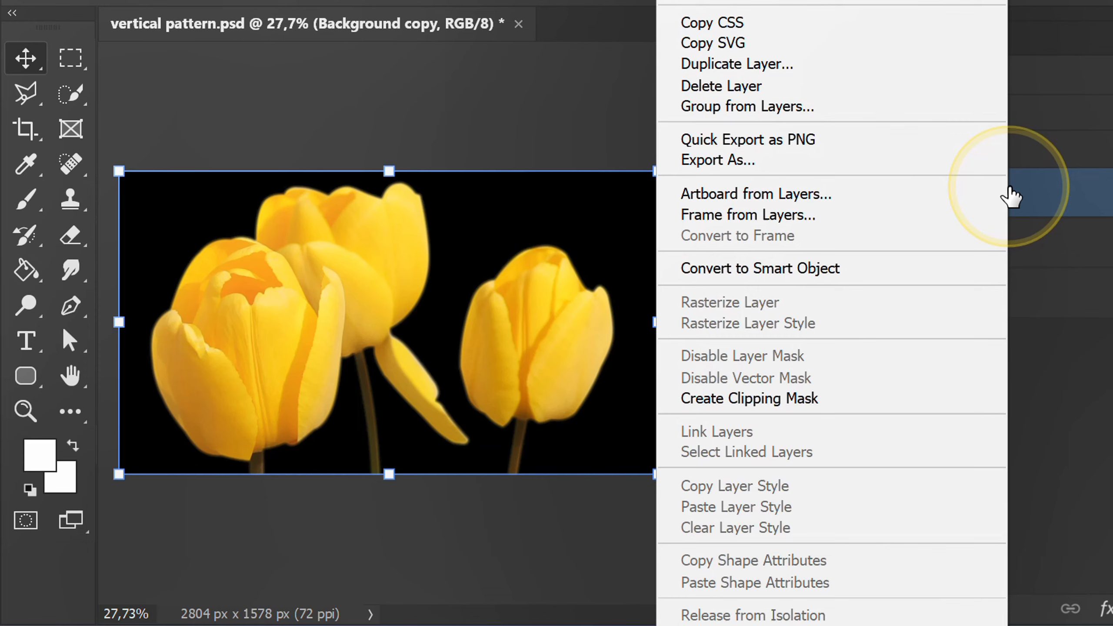
pyautogui.click(856, 272)
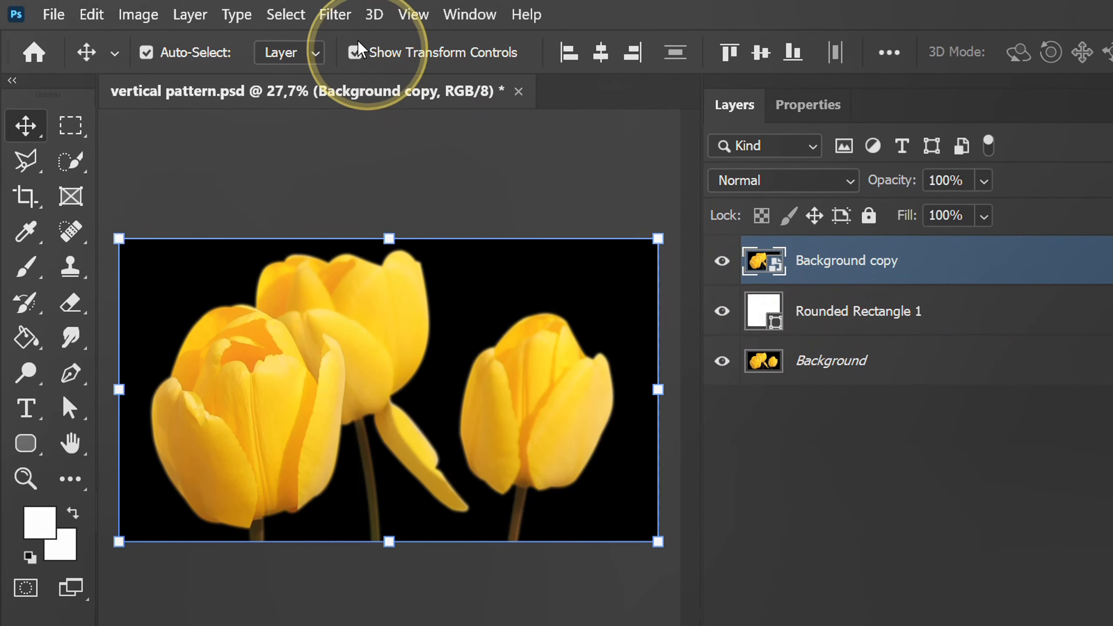
pyautogui.click(337, 15)
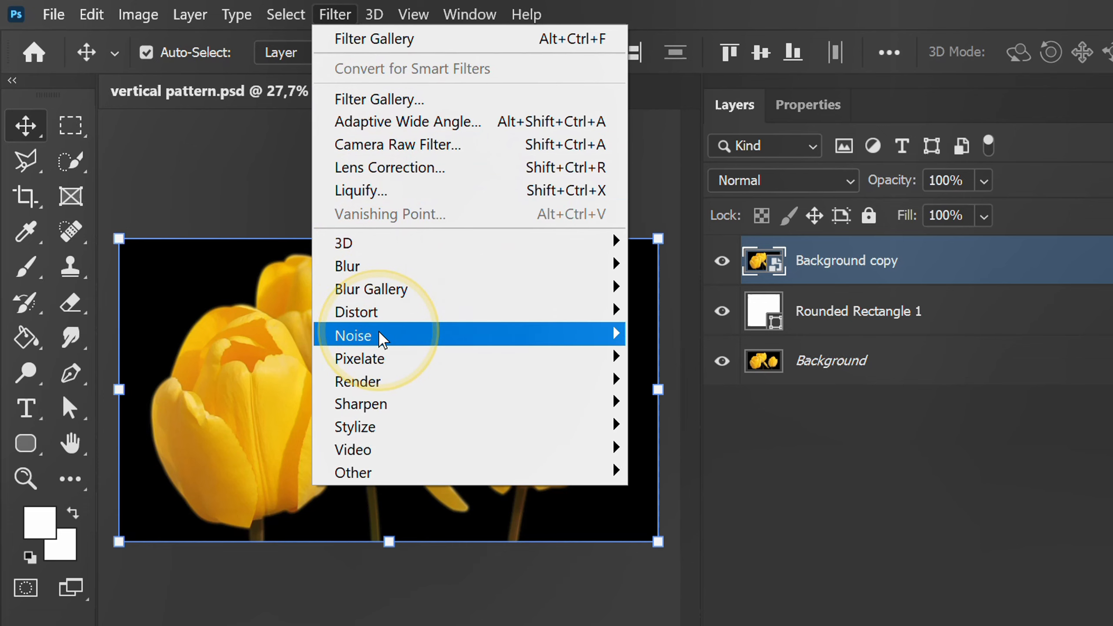
pyautogui.moveTo(462, 343)
pyautogui.click(668, 335)
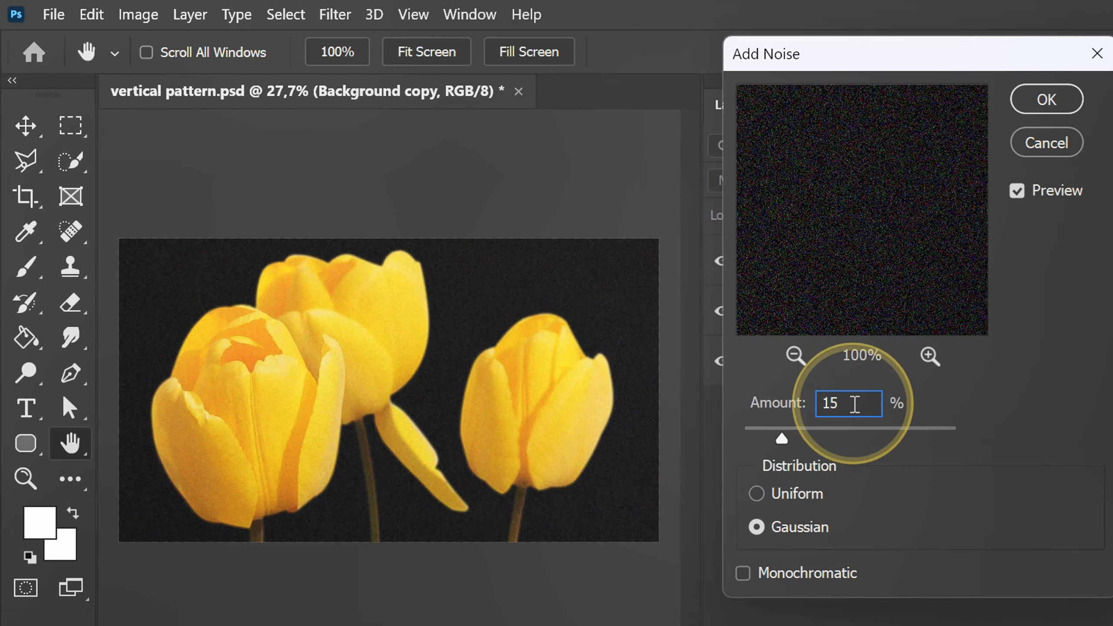
pyautogui.click(1047, 100)
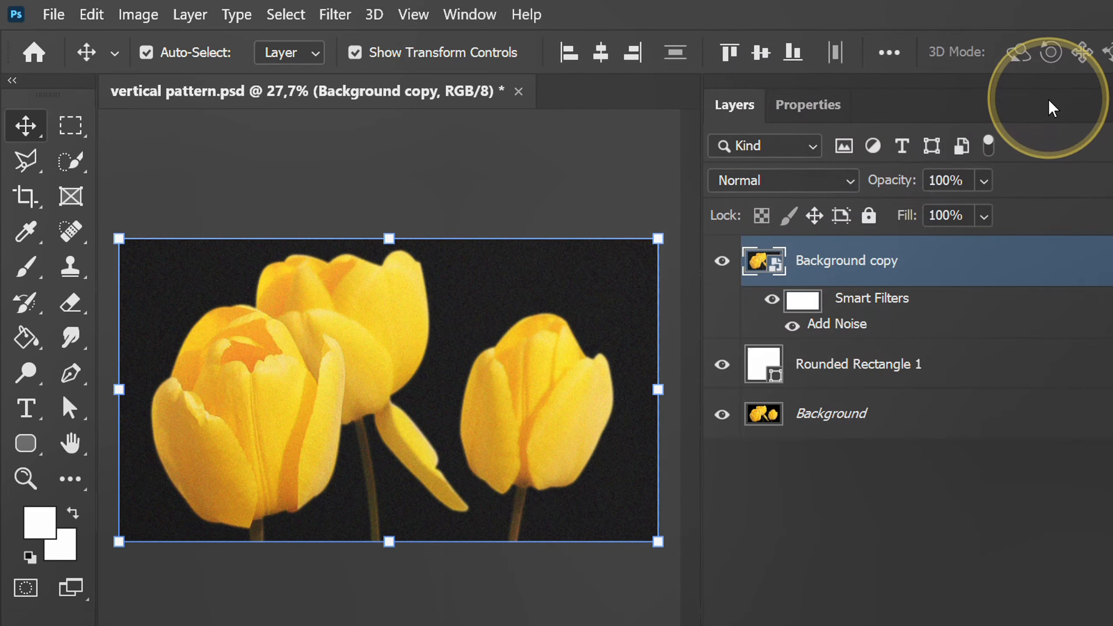
# Choose the Glass distortion from the Filter Gallery for the Background copy and load the "vertical pattern" PSD as its texture.
pyautogui.click(335, 15)
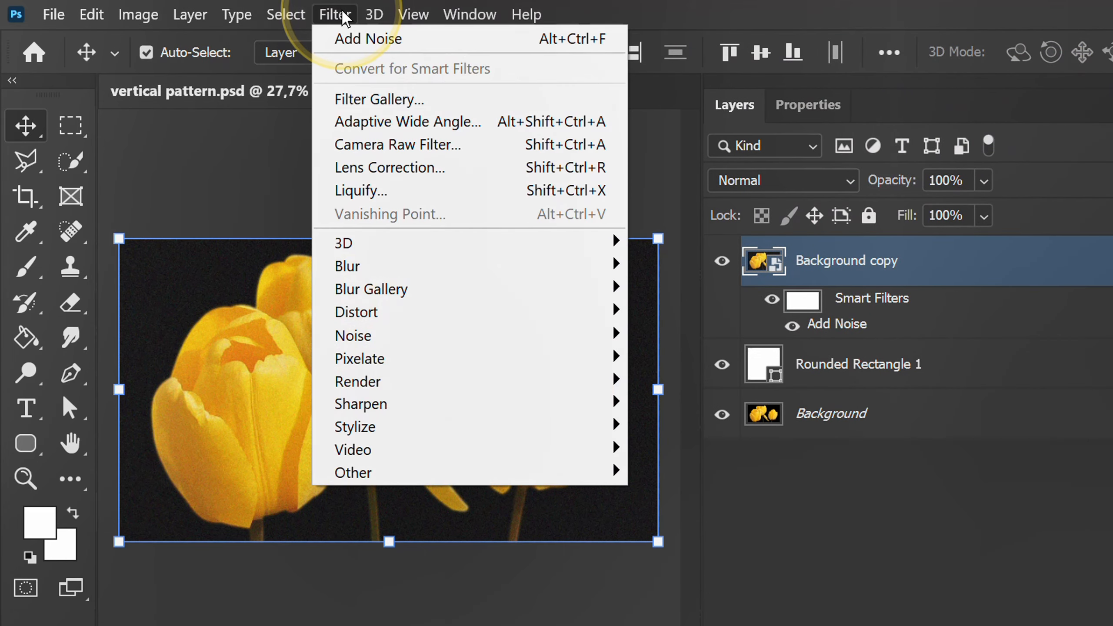
pyautogui.click(399, 101)
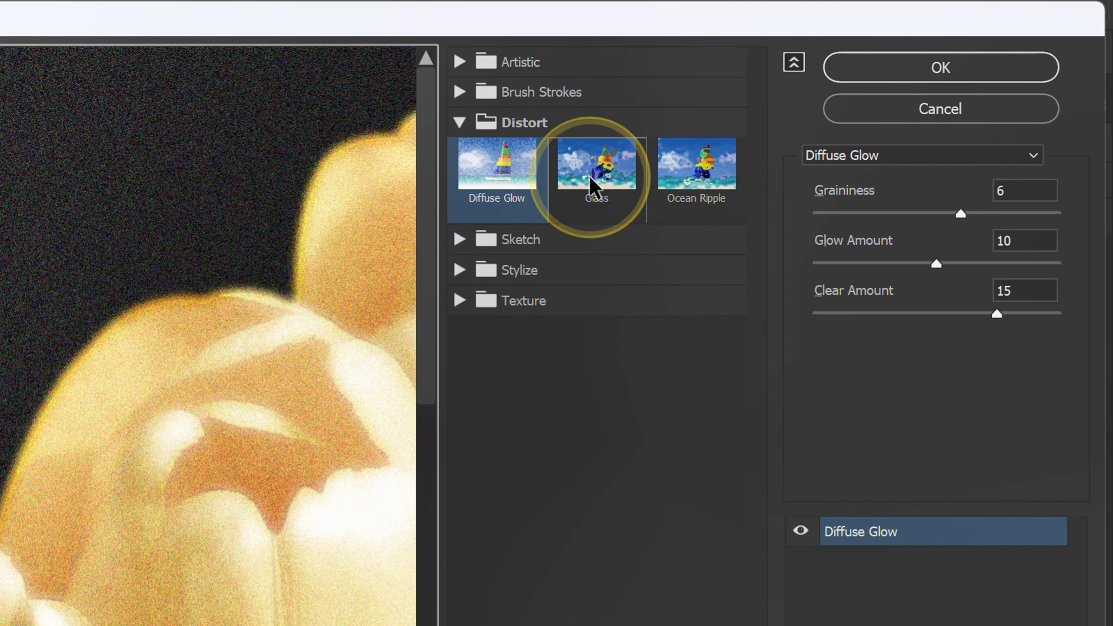
pyautogui.click(589, 174)
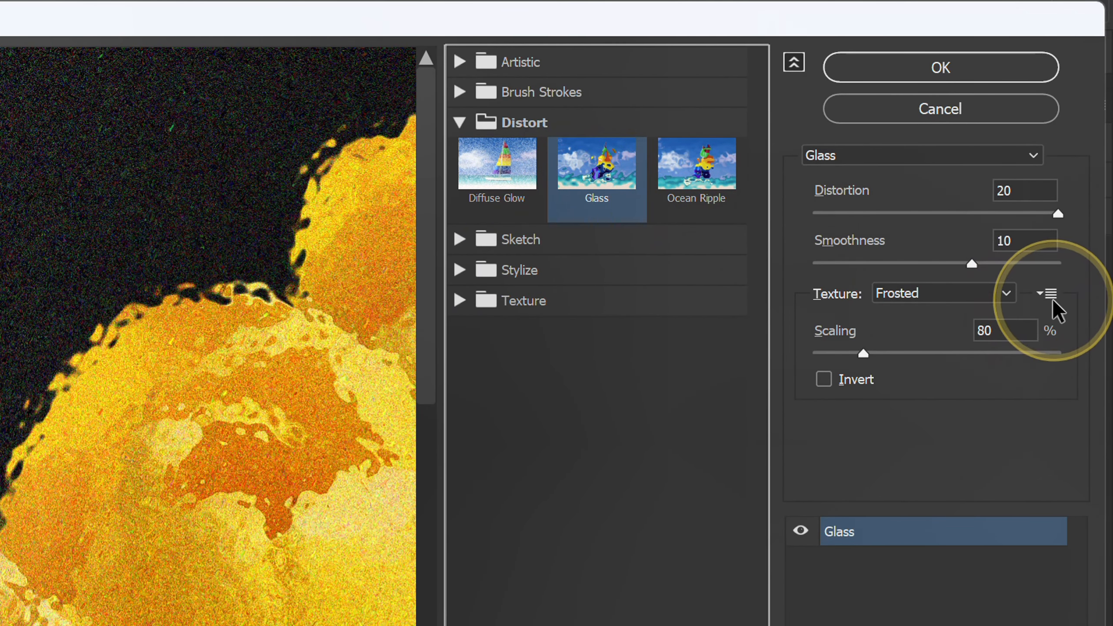
pyautogui.click(1050, 294)
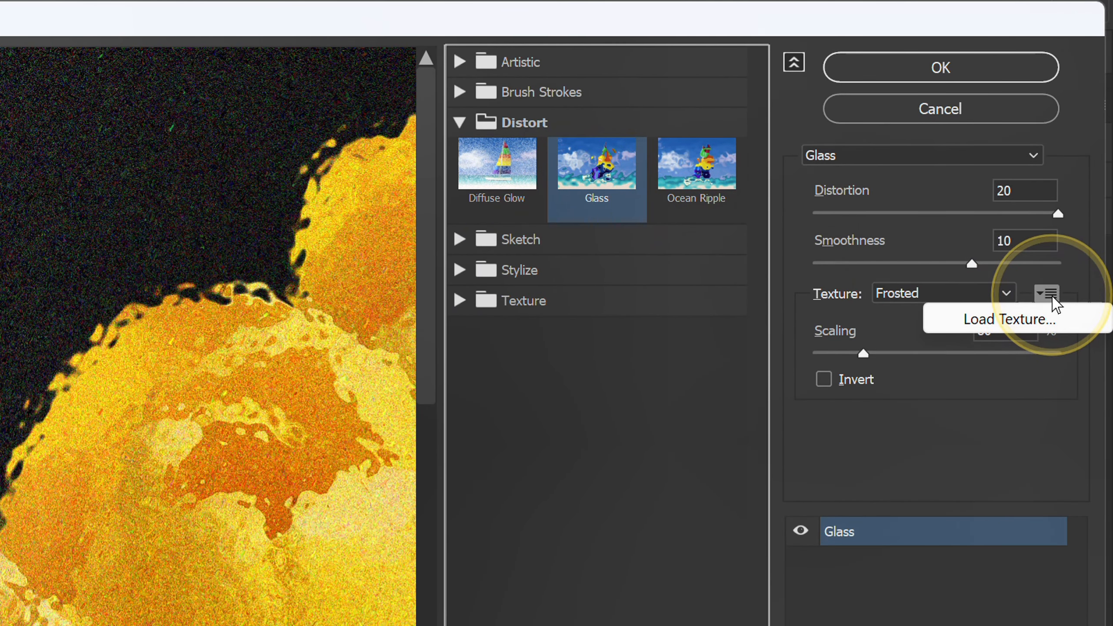
pyautogui.click(1006, 321)
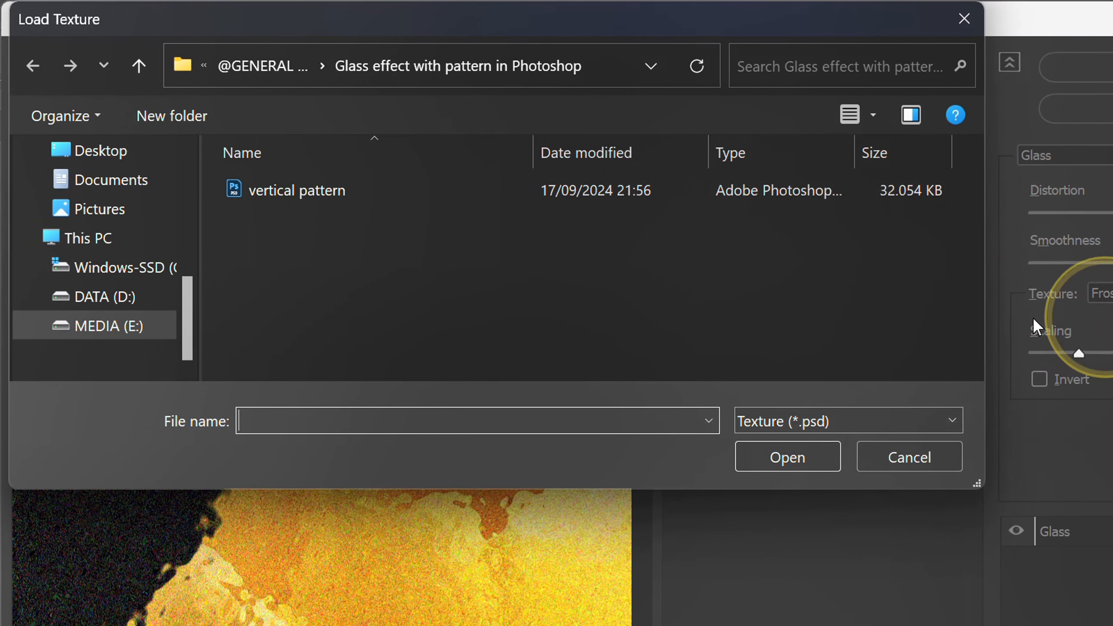
pyautogui.click(286, 193)
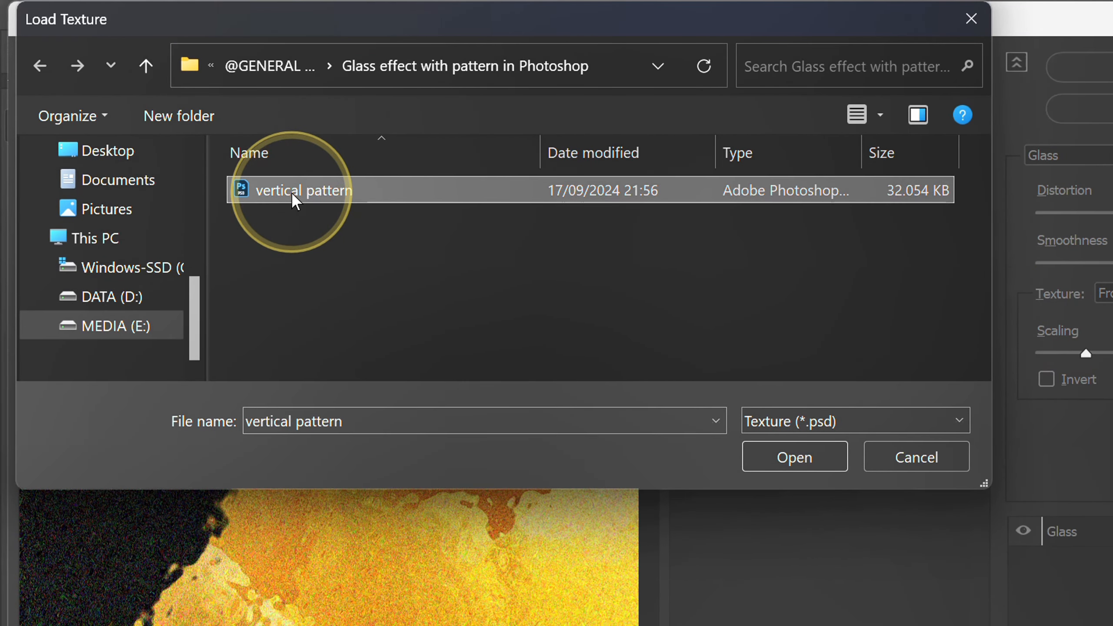
pyautogui.click(792, 458)
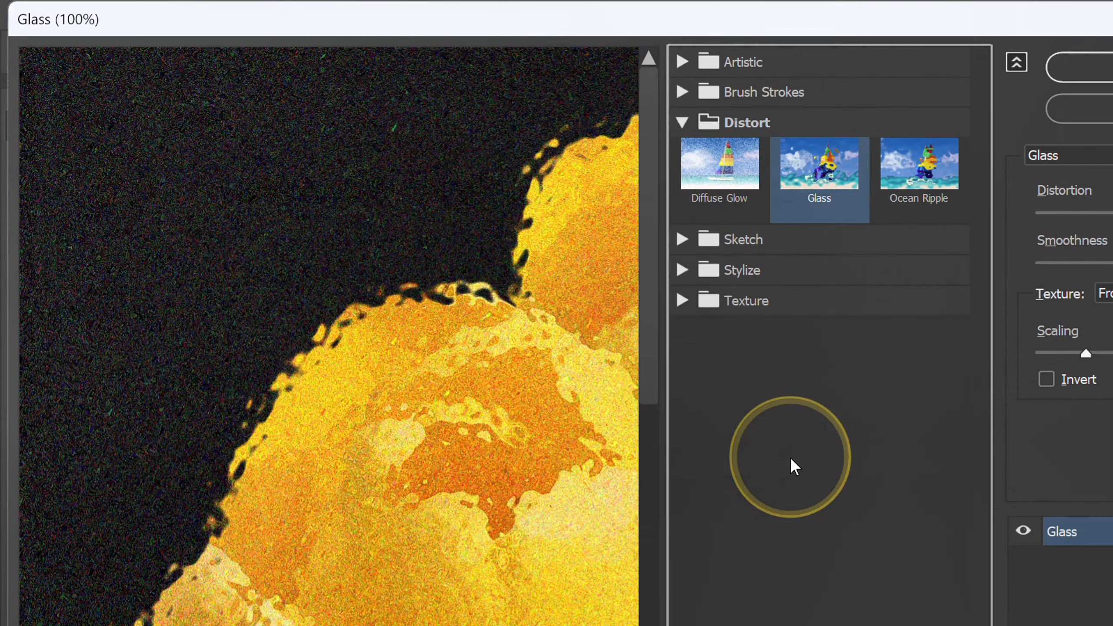
# Set the Glass filter's vertical pattern texture scaling to 80%, with distortion 20 and smoothness 10.
pyautogui.keyDown('alt'); pyautogui.click(380, 408); pyautogui.keyUp('alt')
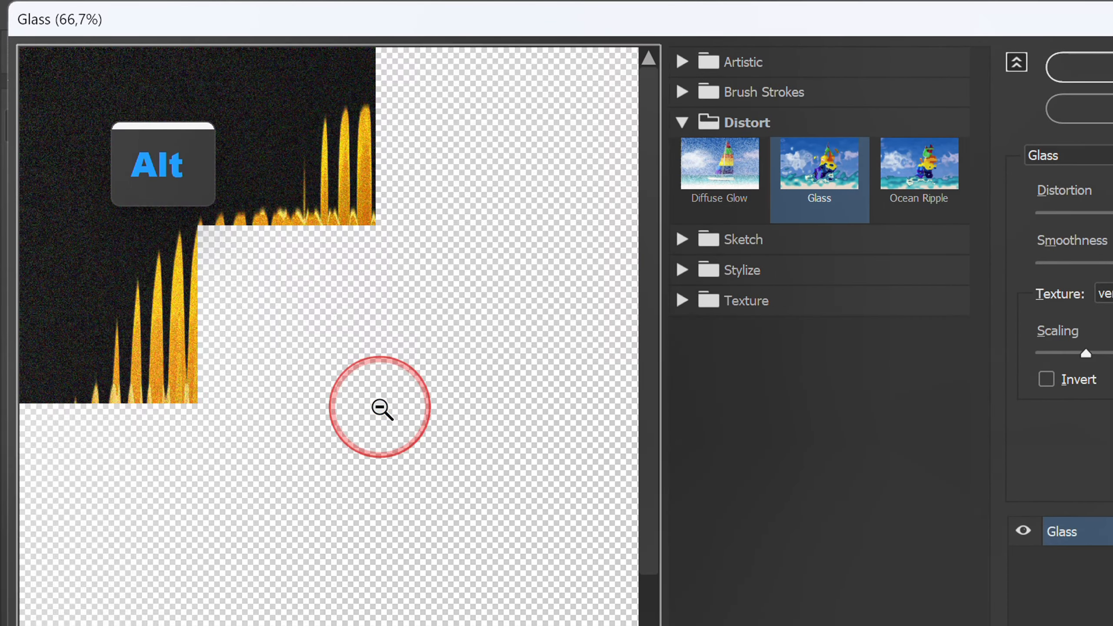
pyautogui.keyDown('alt'); pyautogui.click(376, 406); pyautogui.keyUp('alt')
pyautogui.keyDown('alt'); pyautogui.click(360, 403); pyautogui.keyUp('alt')
pyautogui.keyDown('alt'); pyautogui.click(360, 403); pyautogui.keyUp('alt')
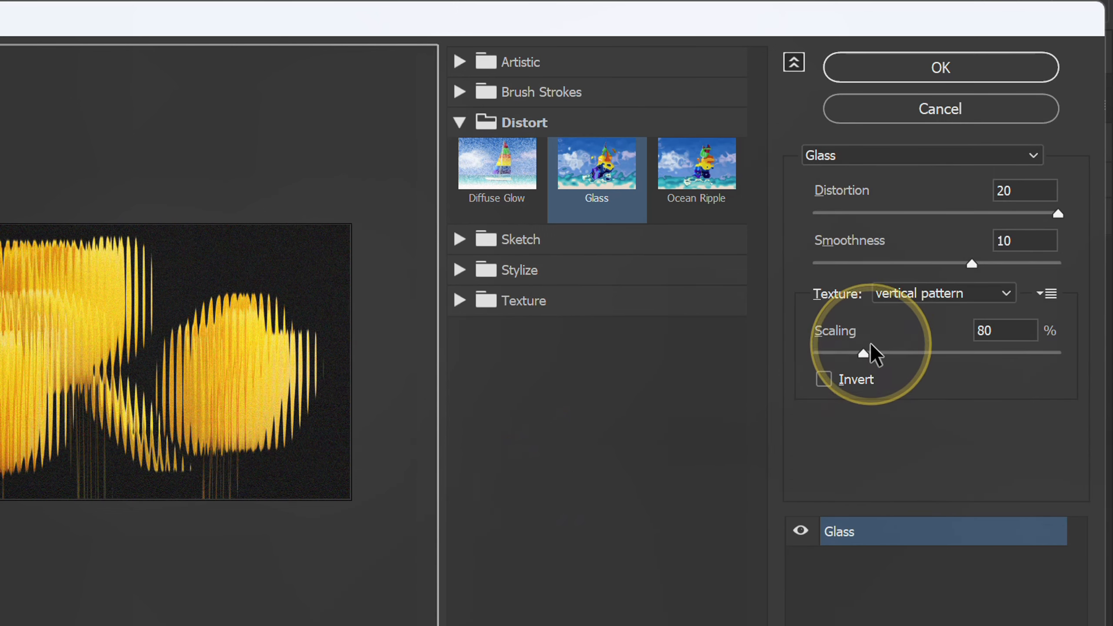
pyautogui.moveTo(903, 357); pyautogui.dragTo(871, 357)
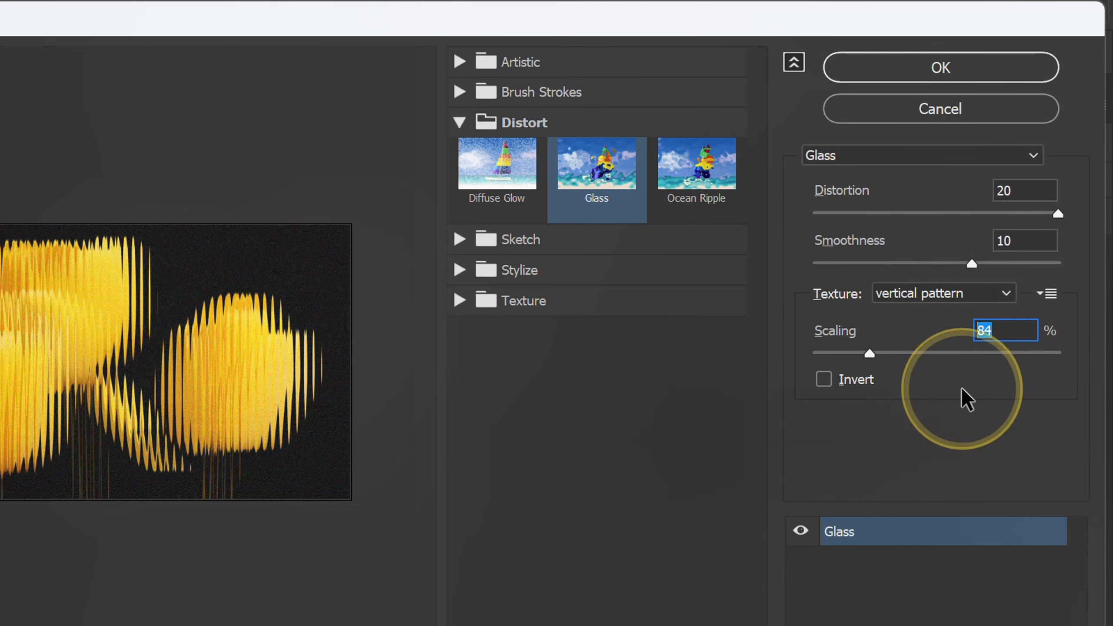
pyautogui.write('80')
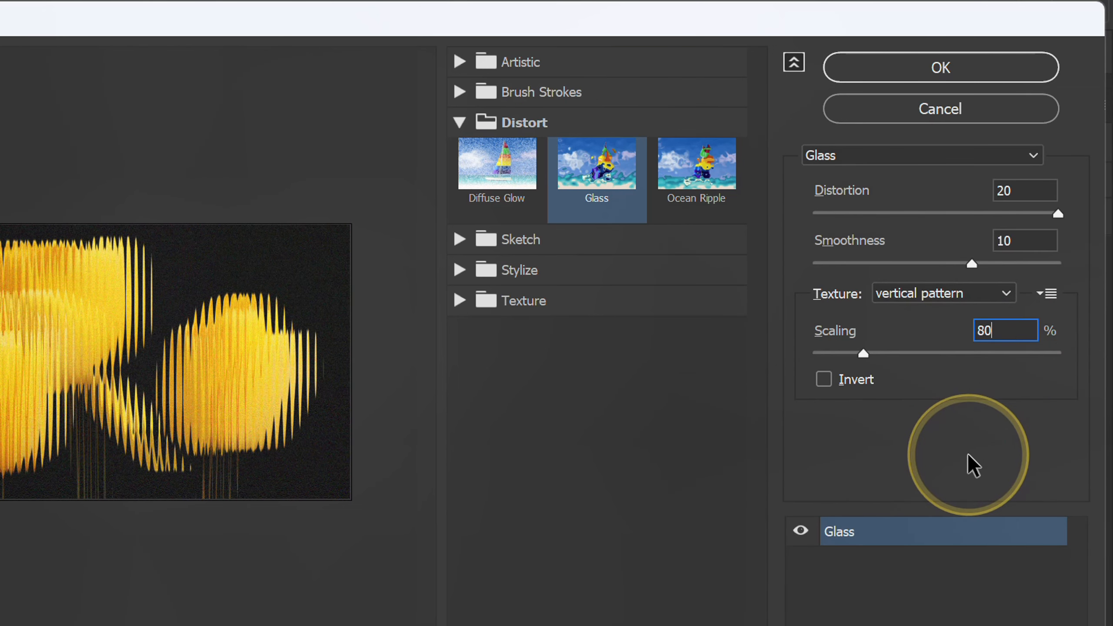
pyautogui.click(1010, 240)
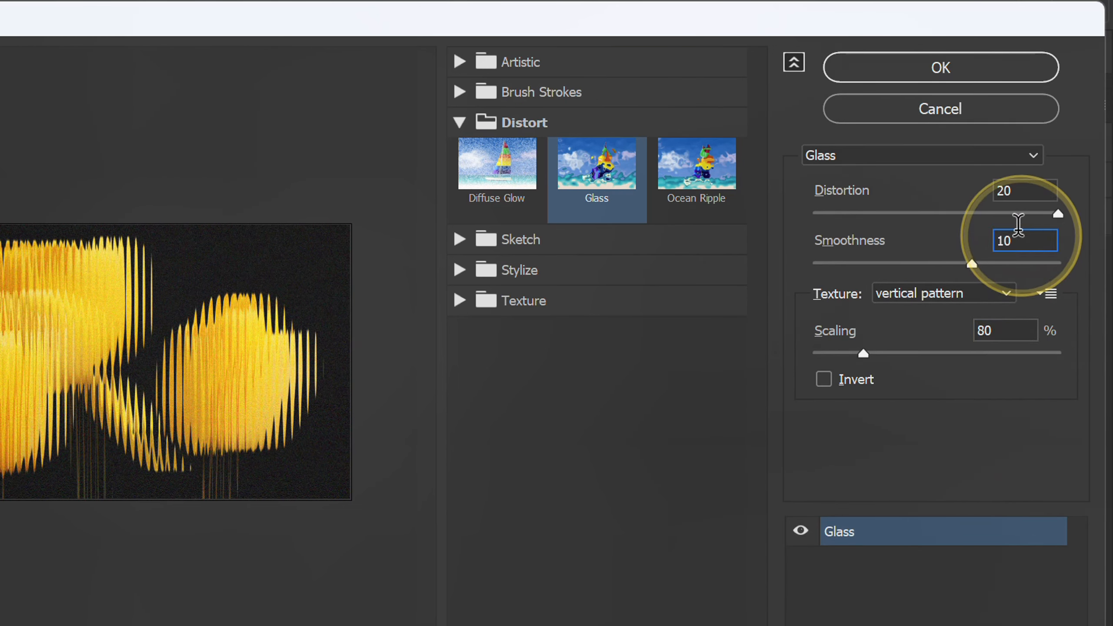
pyautogui.click(1025, 190)
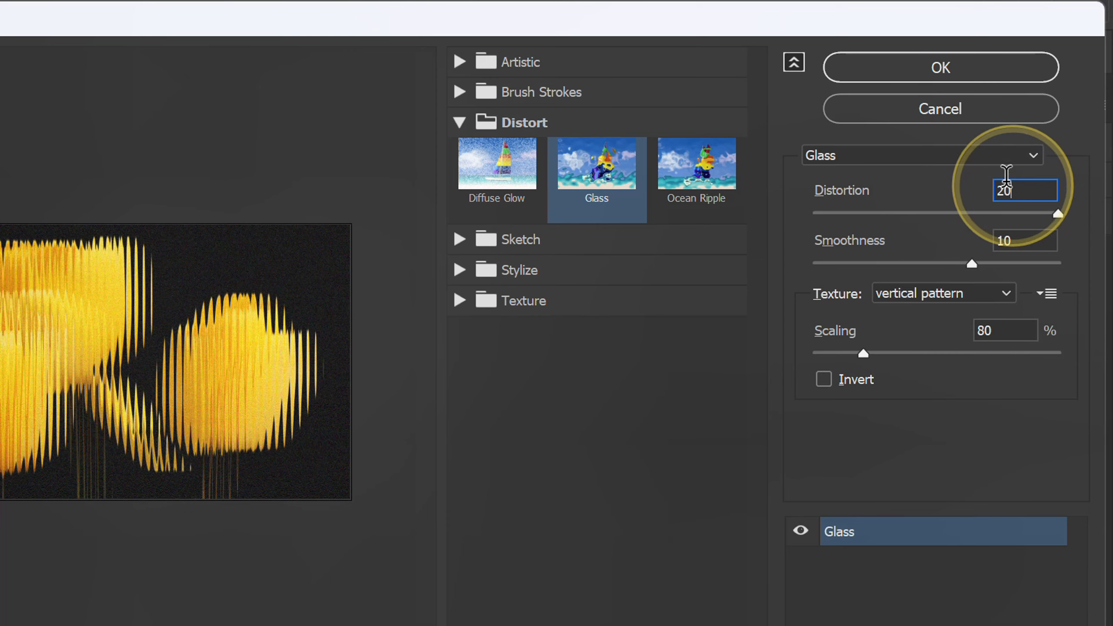
# Apply the Glass filter and clip the Background copy layer to the rounded rectangle with a clipping mask.
pyautogui.click(932, 70)
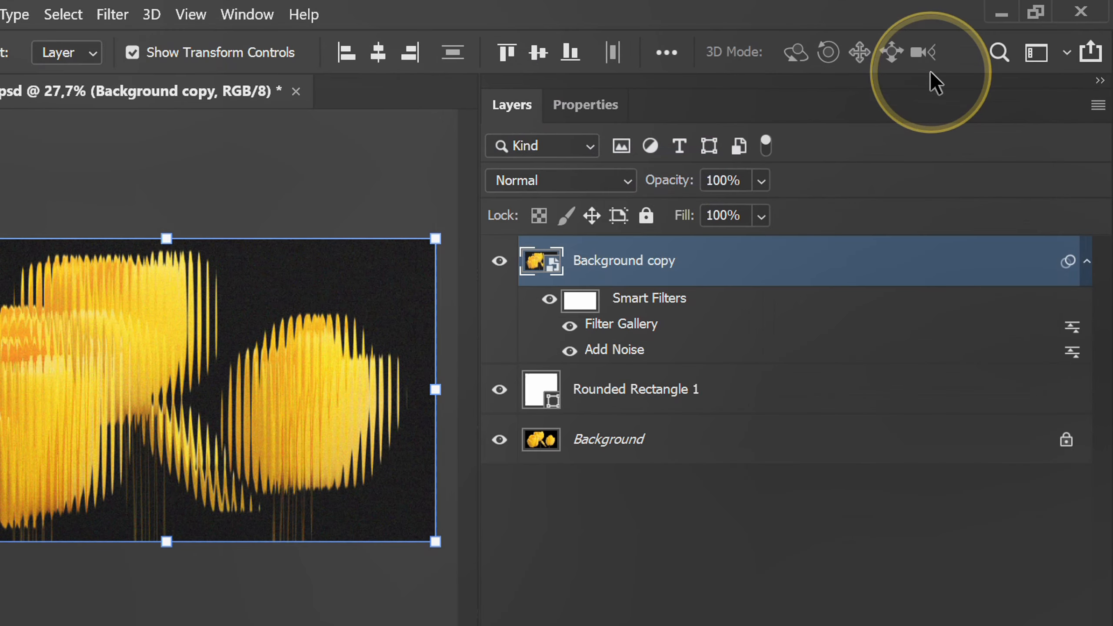
pyautogui.rightClick(768, 269)
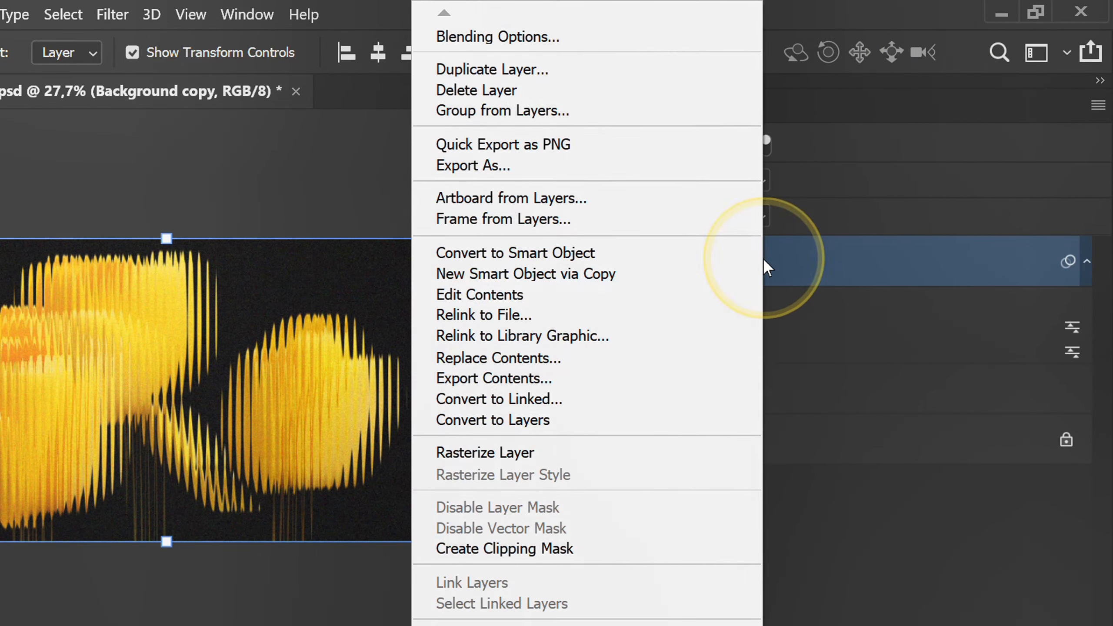
pyautogui.click(618, 549)
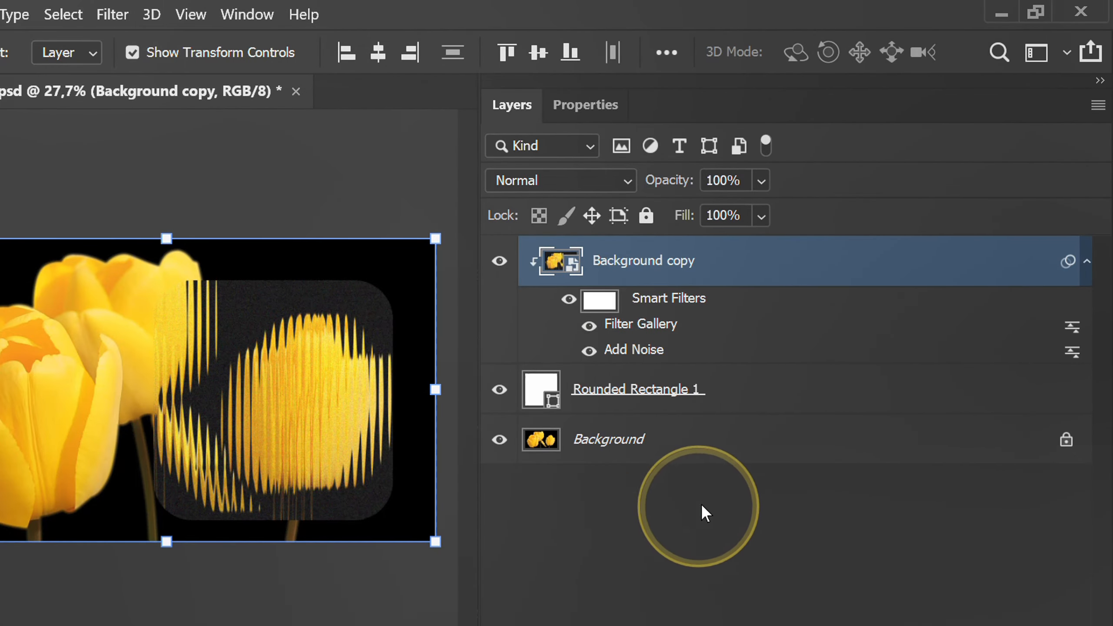
# Add a Bevel & Emboss style to the rounded rectangle layer using Inner Bevel, Smooth technique, 200% depth and 10 px size.
pyautogui.doubleClick(760, 396)
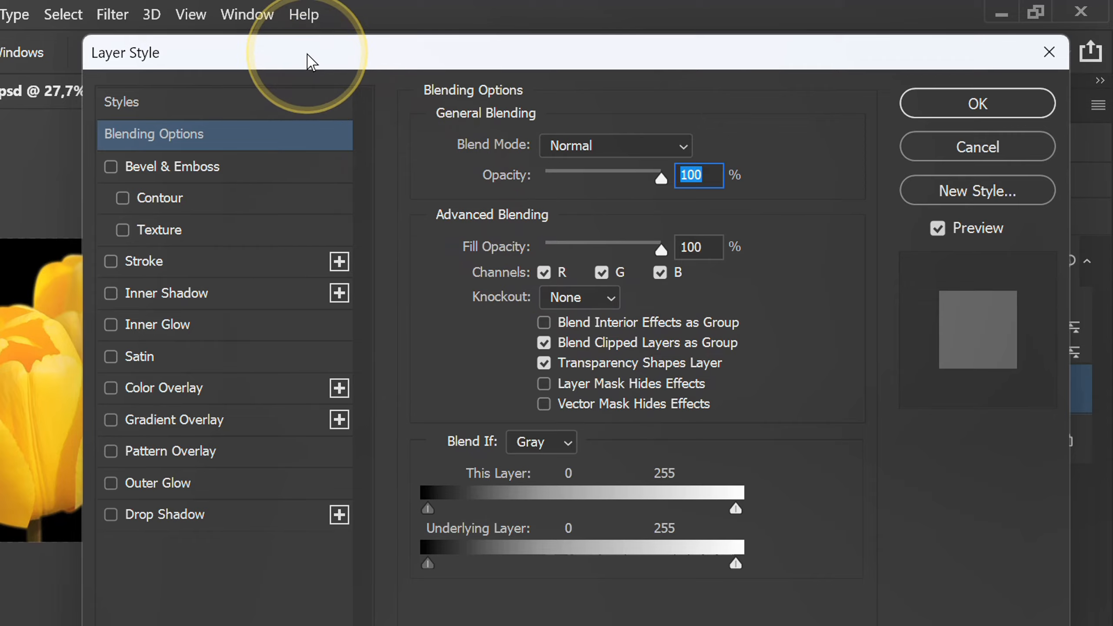
pyautogui.moveTo(310, 55); pyautogui.dragTo(635, 55)
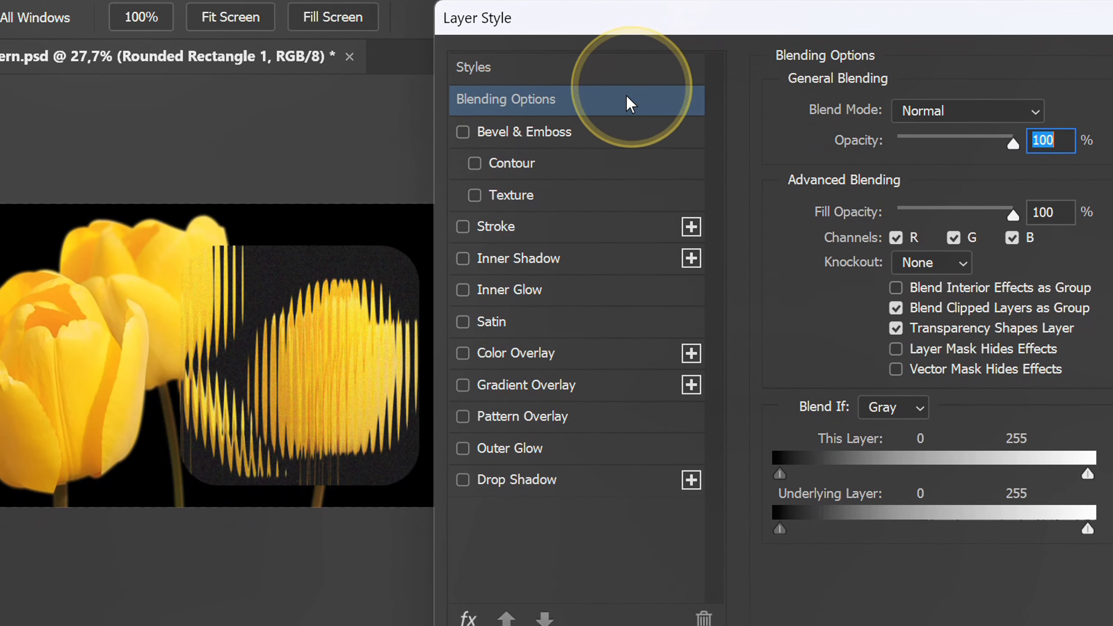
pyautogui.click(542, 139)
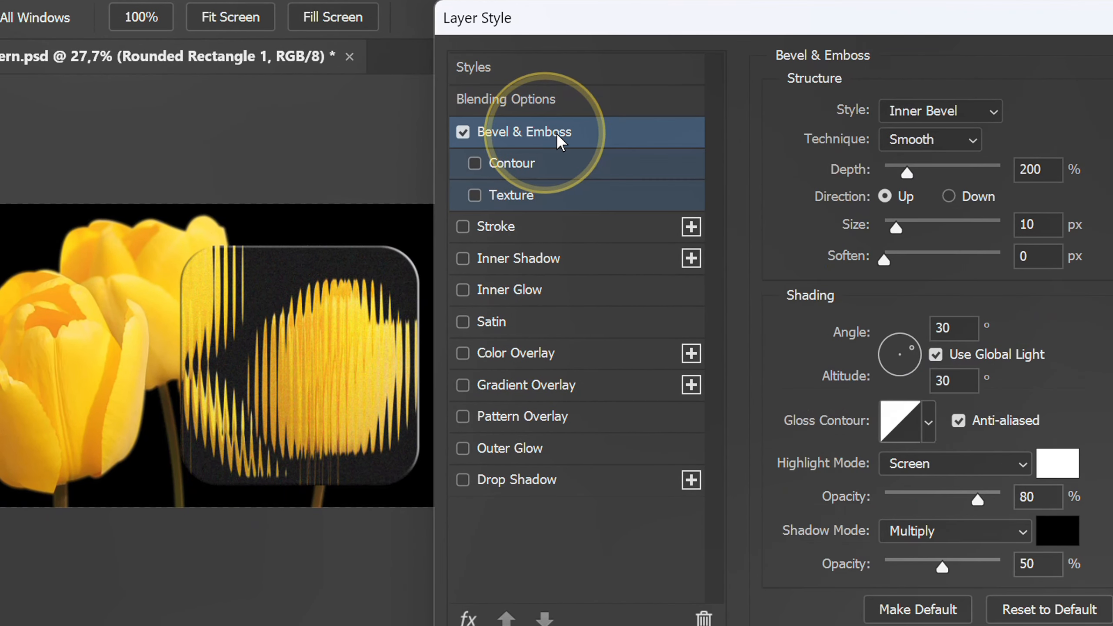
pyautogui.click(905, 112)
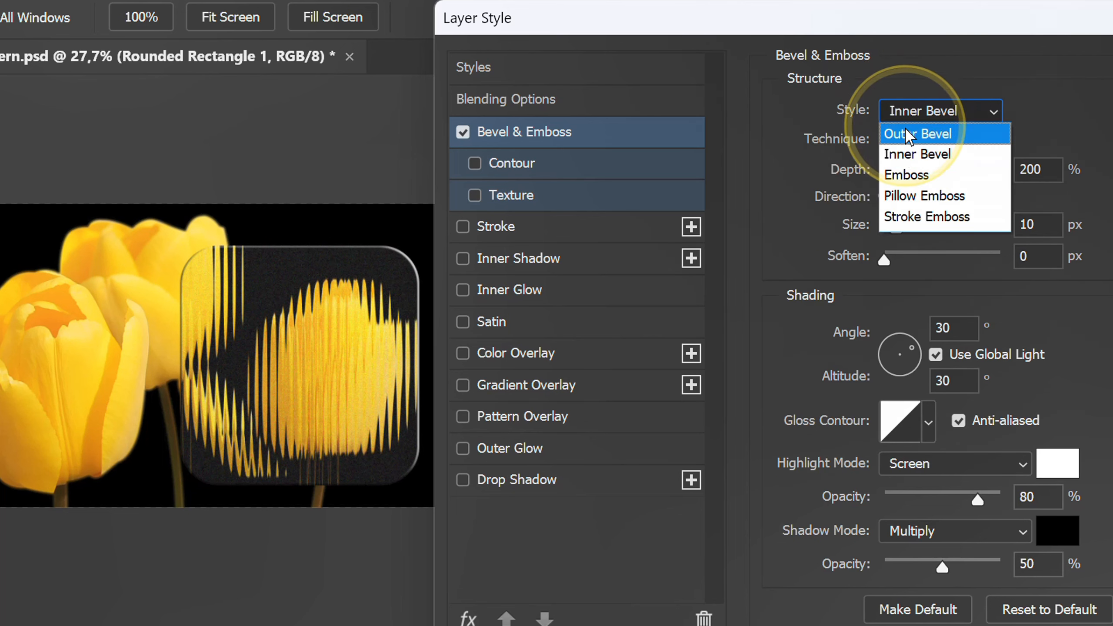
pyautogui.click(906, 154)
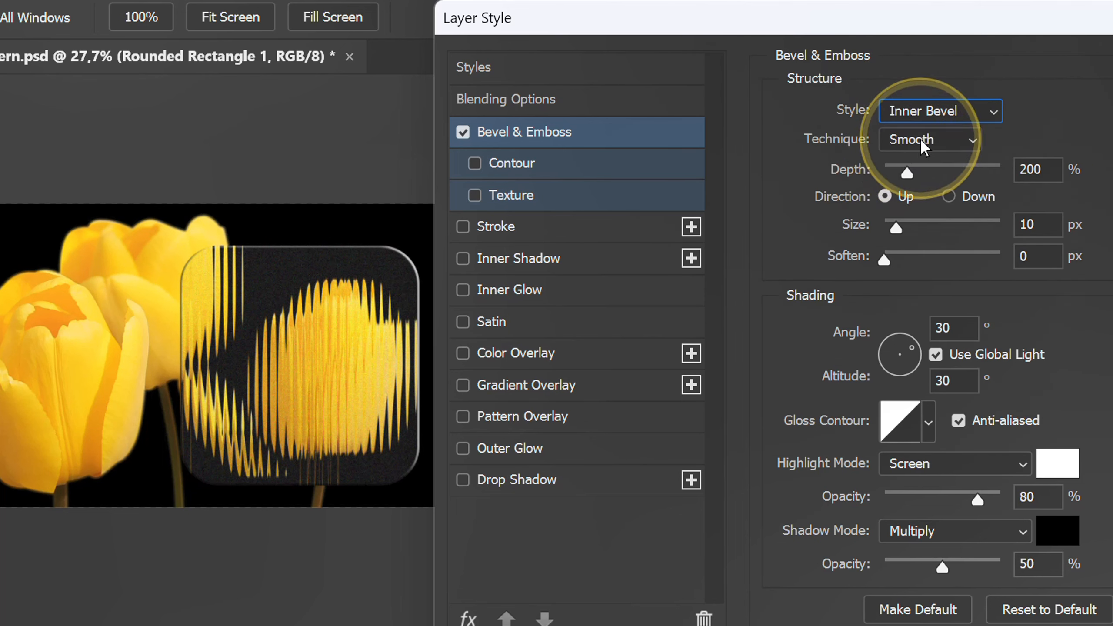
pyautogui.click(1053, 172)
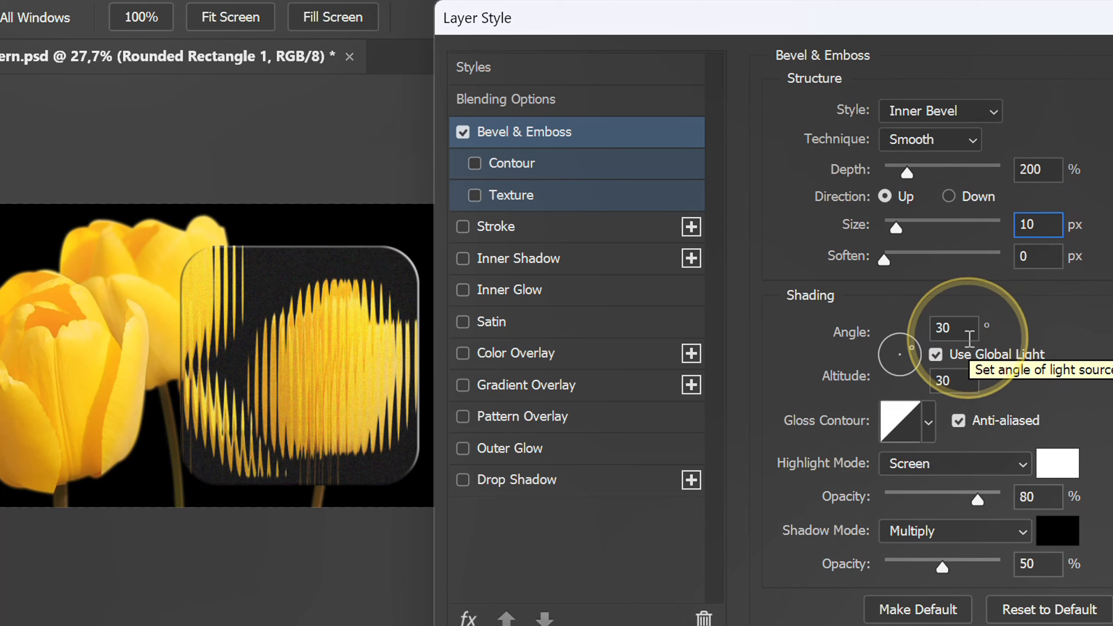
# Set the bevel's shading angle to 45° with the diagonal linear gloss contour, 80% highlight opacity and 50% shadow opacity.
pyautogui.click(969, 333)
pyautogui.press('Up')
pyautogui.press('Up')
pyautogui.press('Up')
pyautogui.press('Up')
pyautogui.press('Up')
pyautogui.press('Up')
pyautogui.press('Up')
pyautogui.press('Up')
pyautogui.press('Up')
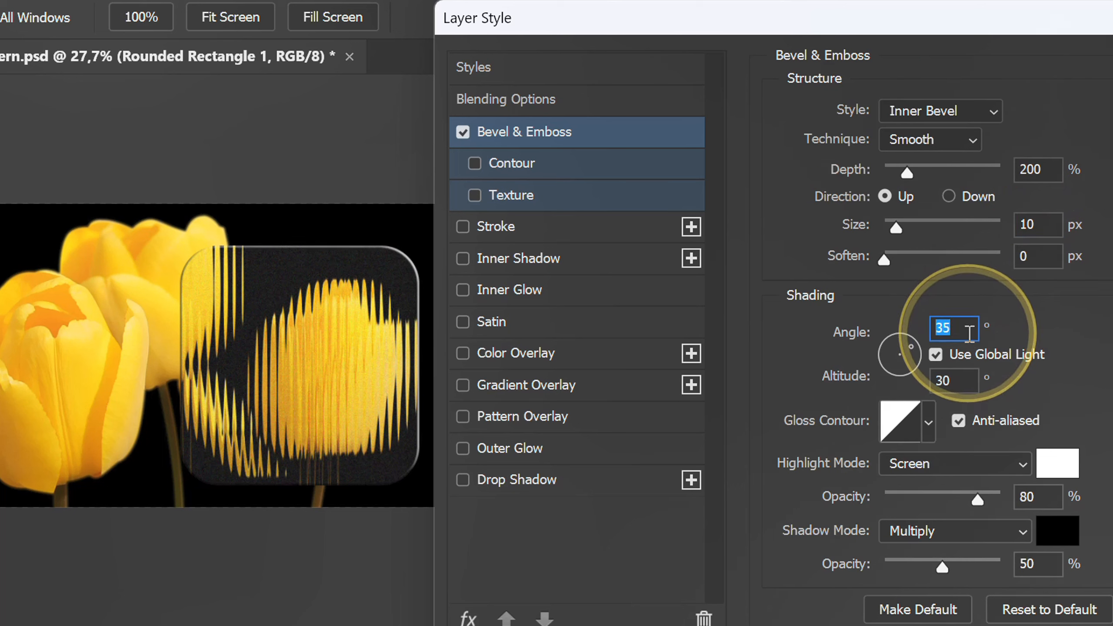
pyautogui.press('Up')
pyautogui.press('Up')
pyautogui.press('Up')
pyautogui.press('Up')
pyautogui.press('Up')
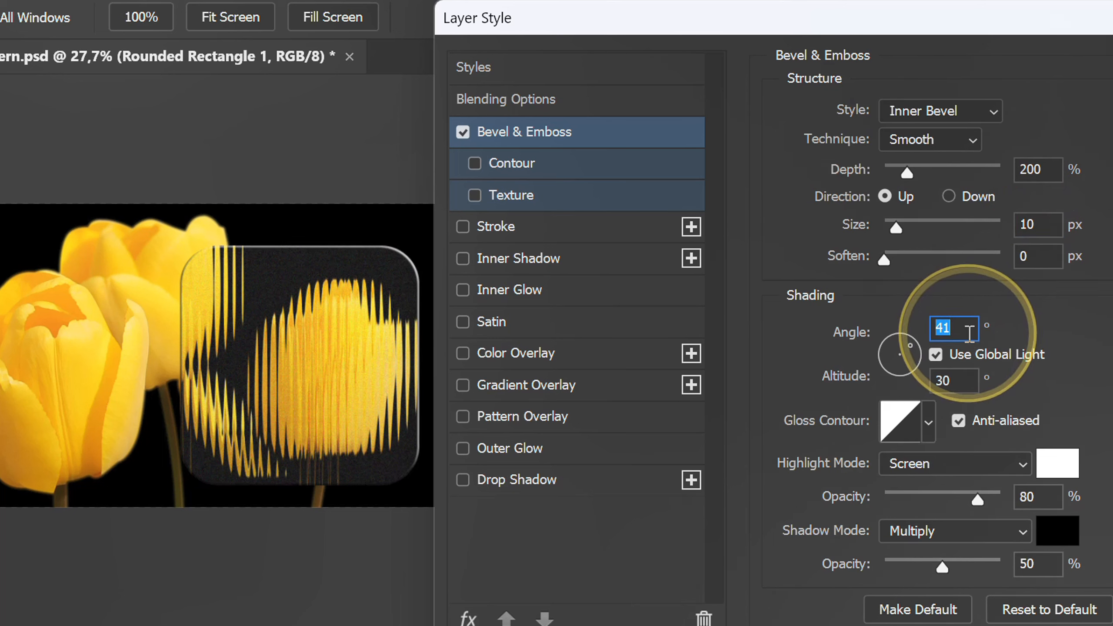
pyautogui.press('Up')
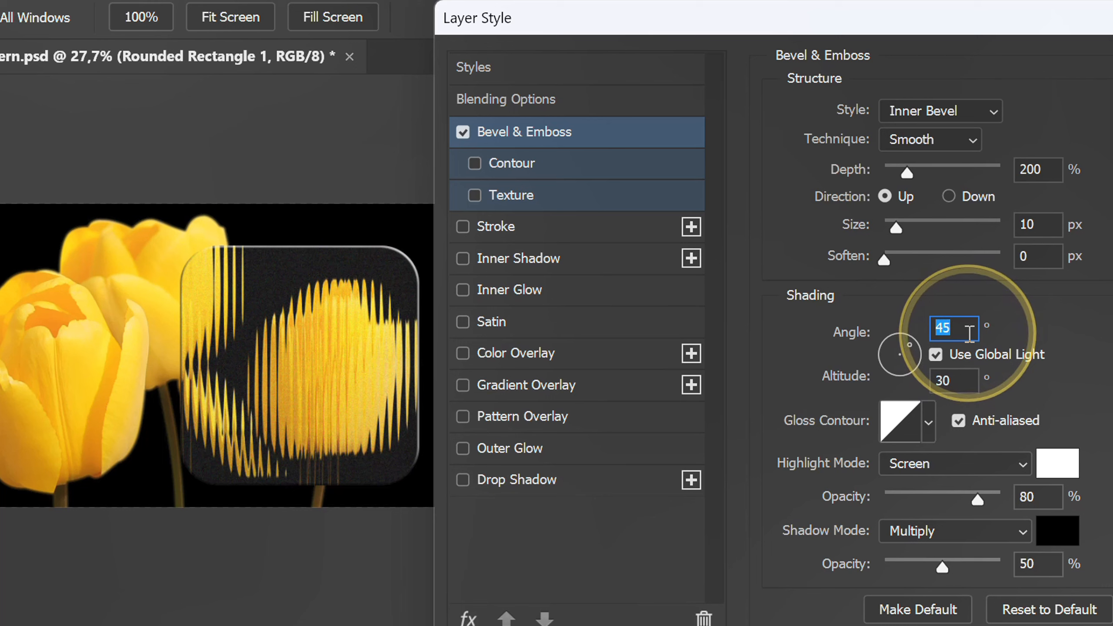
pyautogui.click(931, 423)
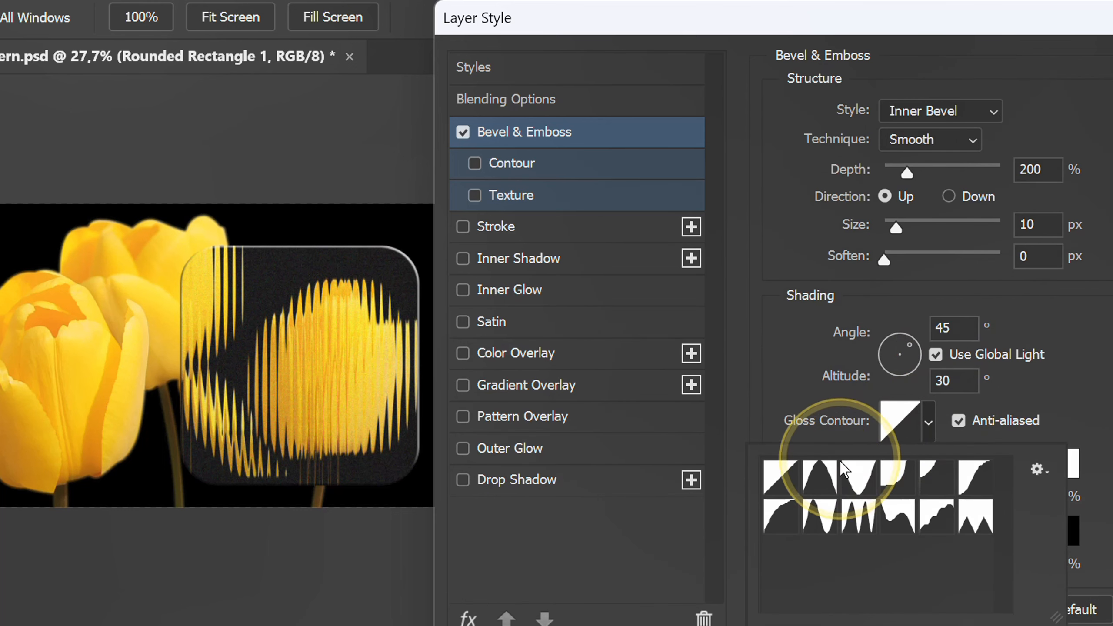
pyautogui.click(780, 381)
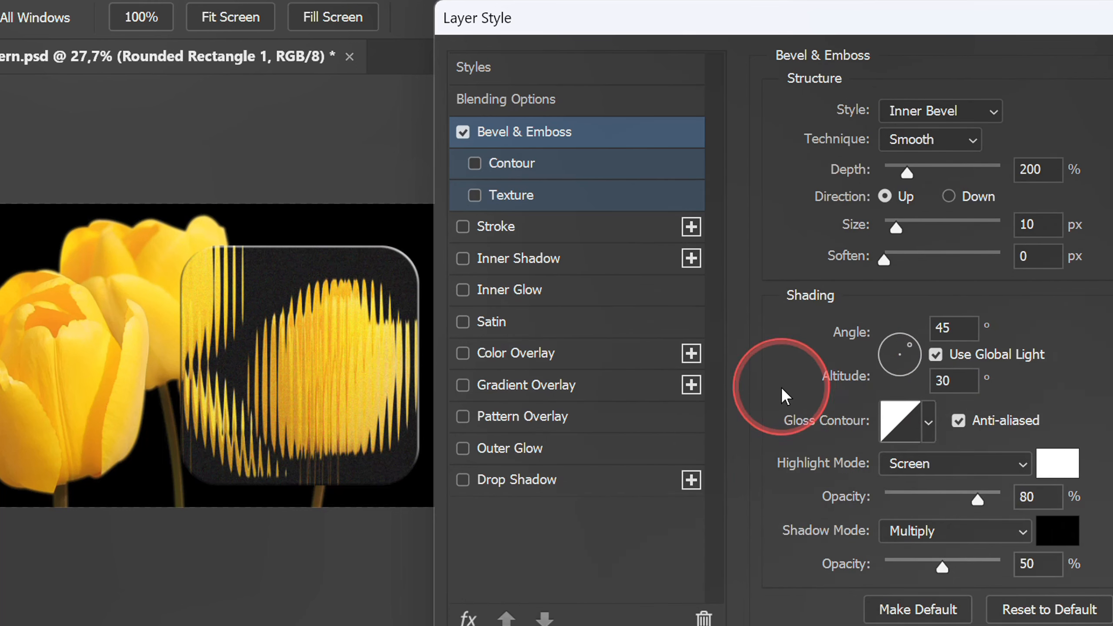
pyautogui.click(1047, 498)
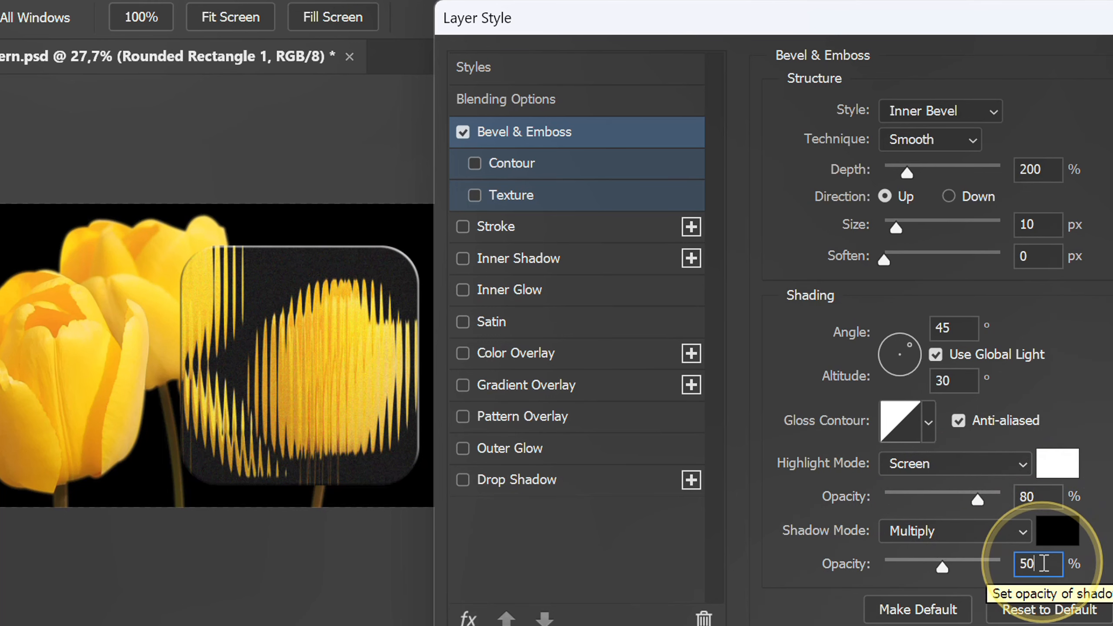
# Add a Gradient Overlay to the rounded rectangle using the black-to-white Basics gradient, linear style at 45° and Reverse enabled.
pyautogui.click(545, 388)
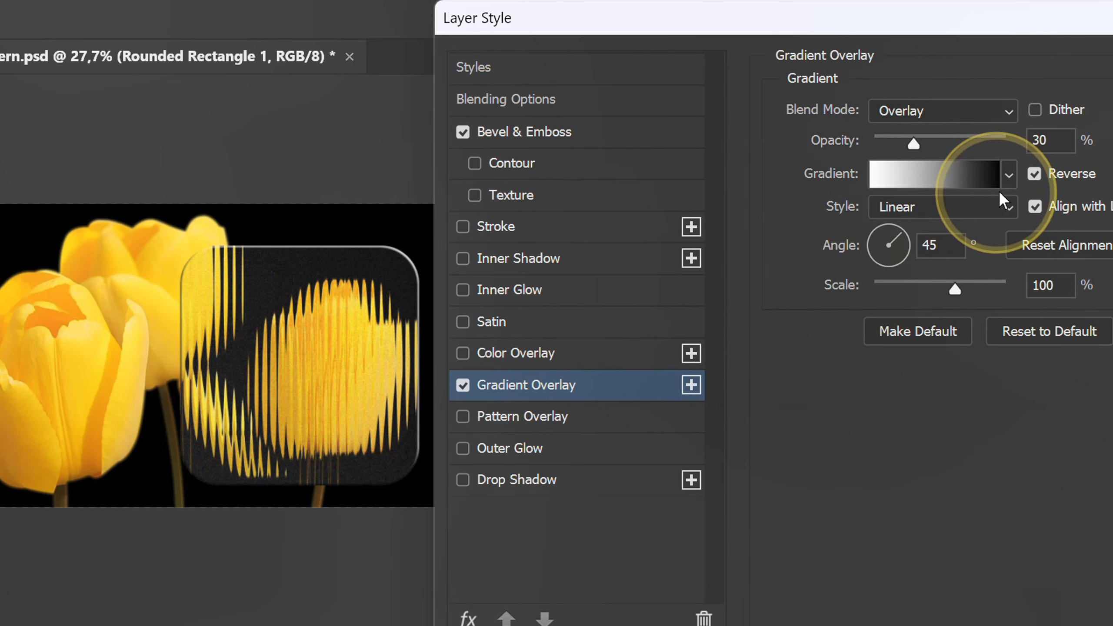
pyautogui.click(1009, 175)
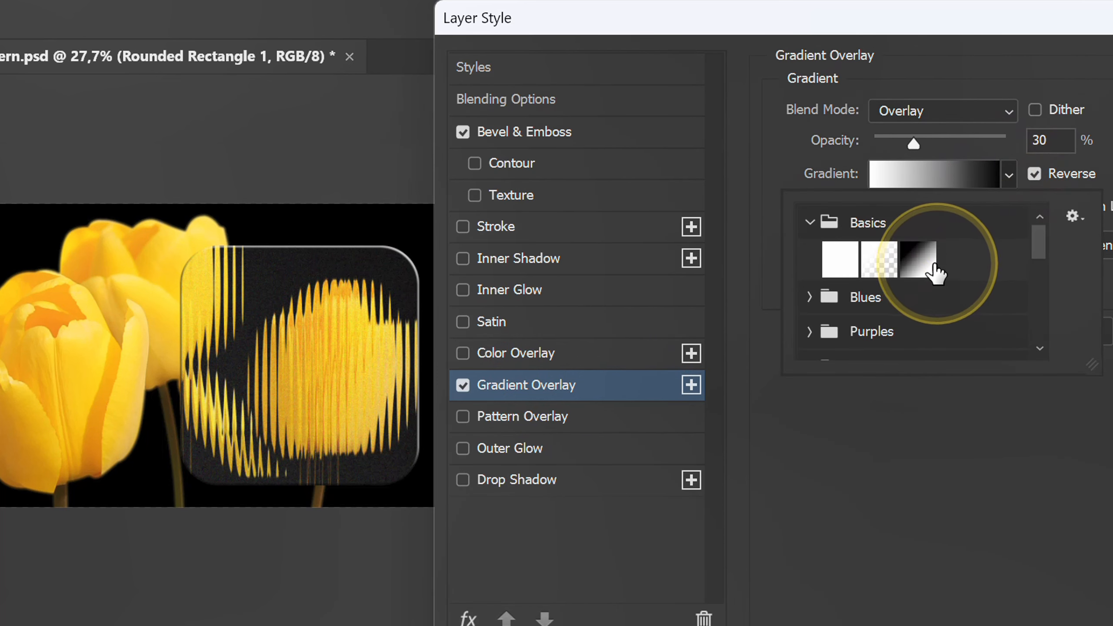
pyautogui.click(918, 259)
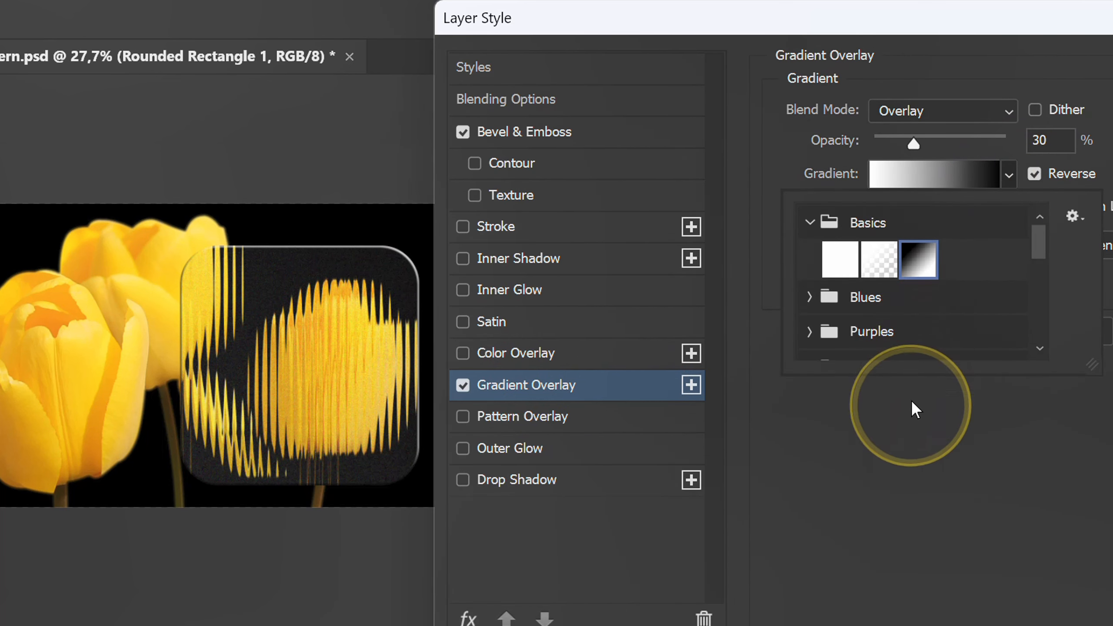
pyautogui.click(911, 427)
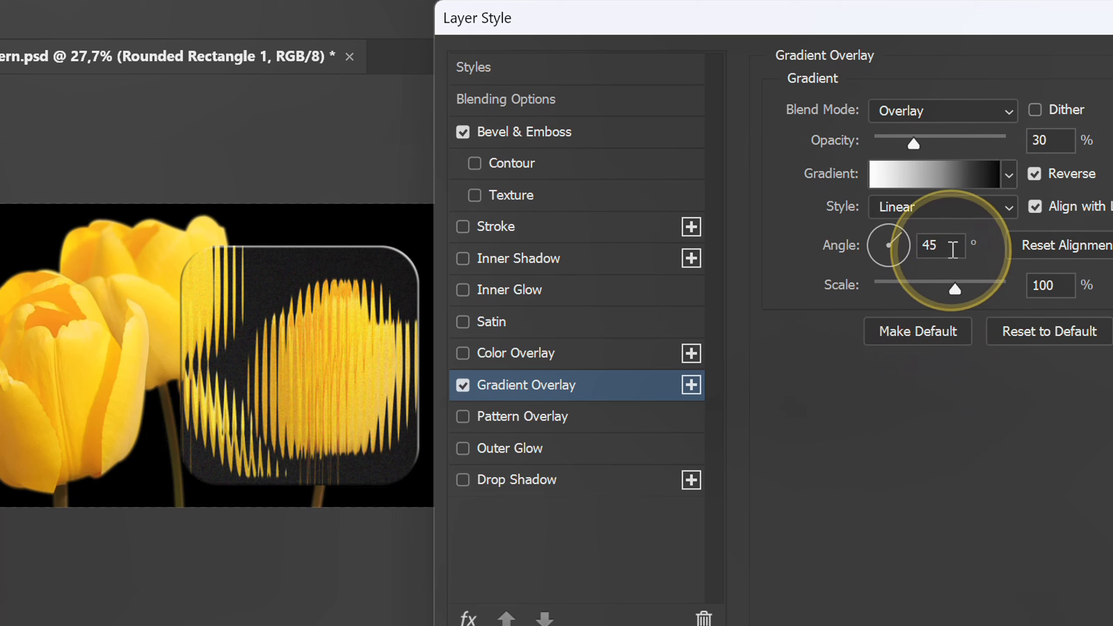
pyautogui.doubleClick(947, 246)
pyautogui.click(1035, 174)
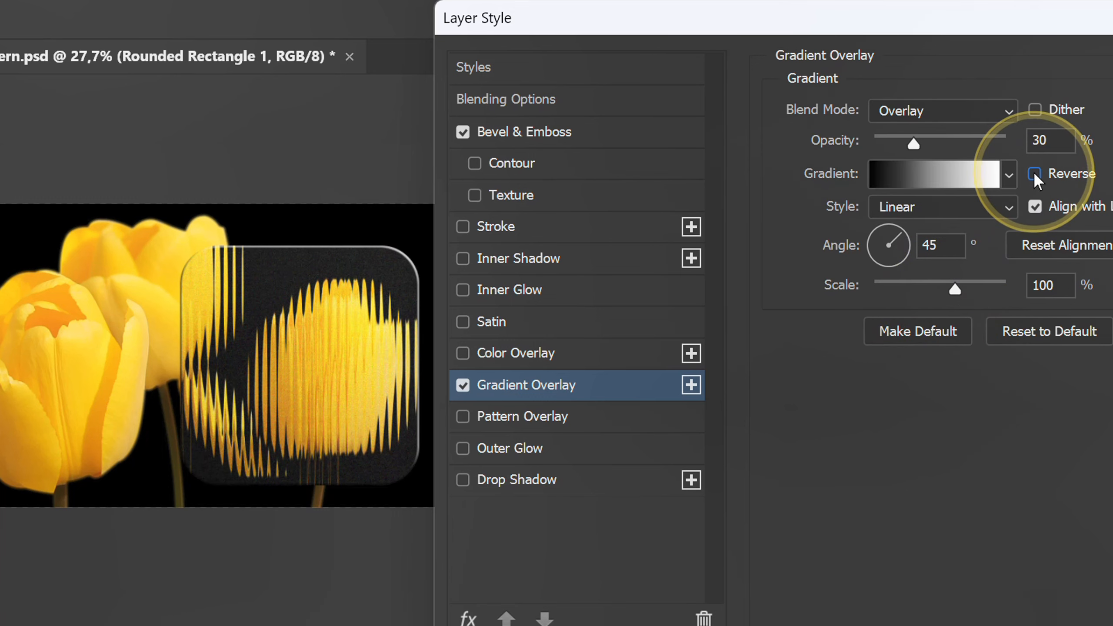
pyautogui.click(1035, 174)
pyautogui.click(1035, 175)
pyautogui.click(1035, 174)
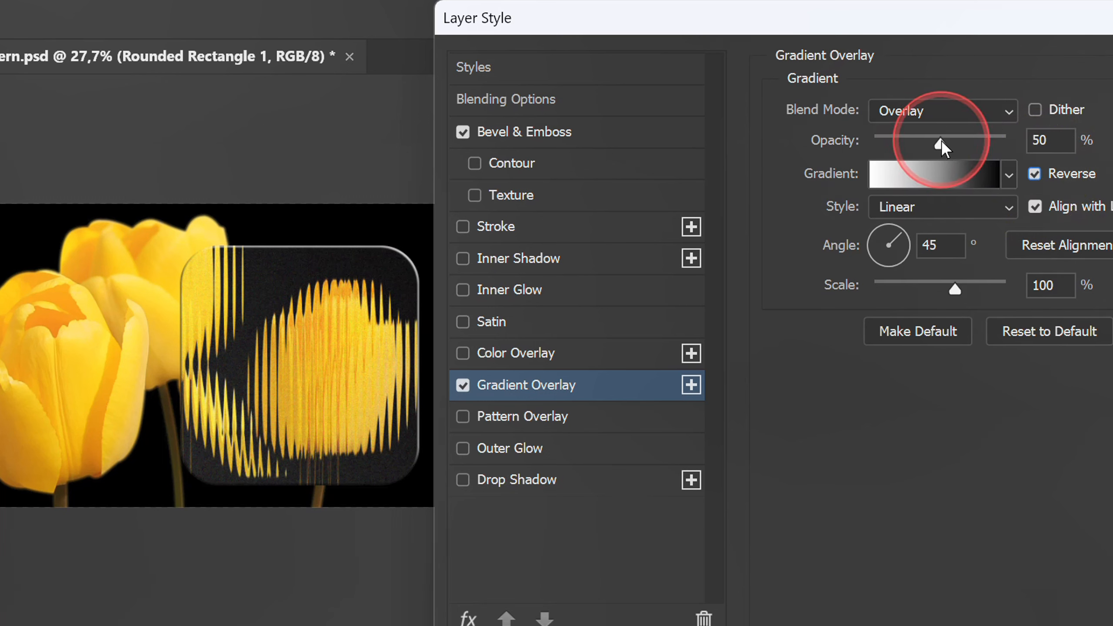
# Set the Gradient Overlay's opacity to 40% with the Overlay blend mode and apply the layer styles.
pyautogui.moveTo(938, 141)
pyautogui.mouseDown()
pyautogui.moveTo(908, 147)
pyautogui.moveTo(924, 150)
pyautogui.mouseUp()
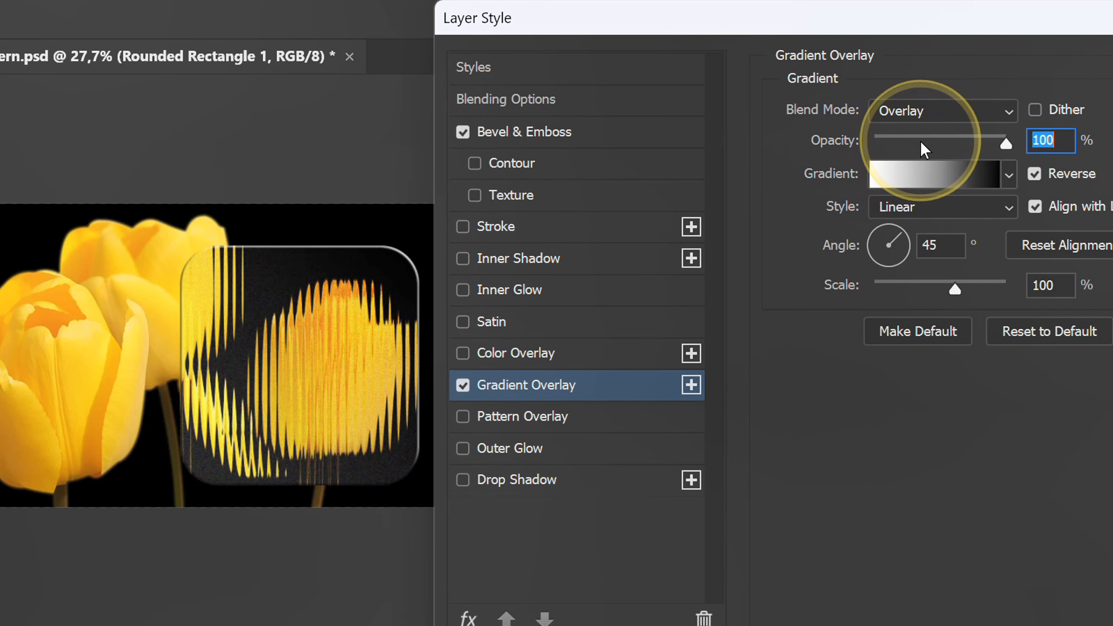
pyautogui.click(927, 146)
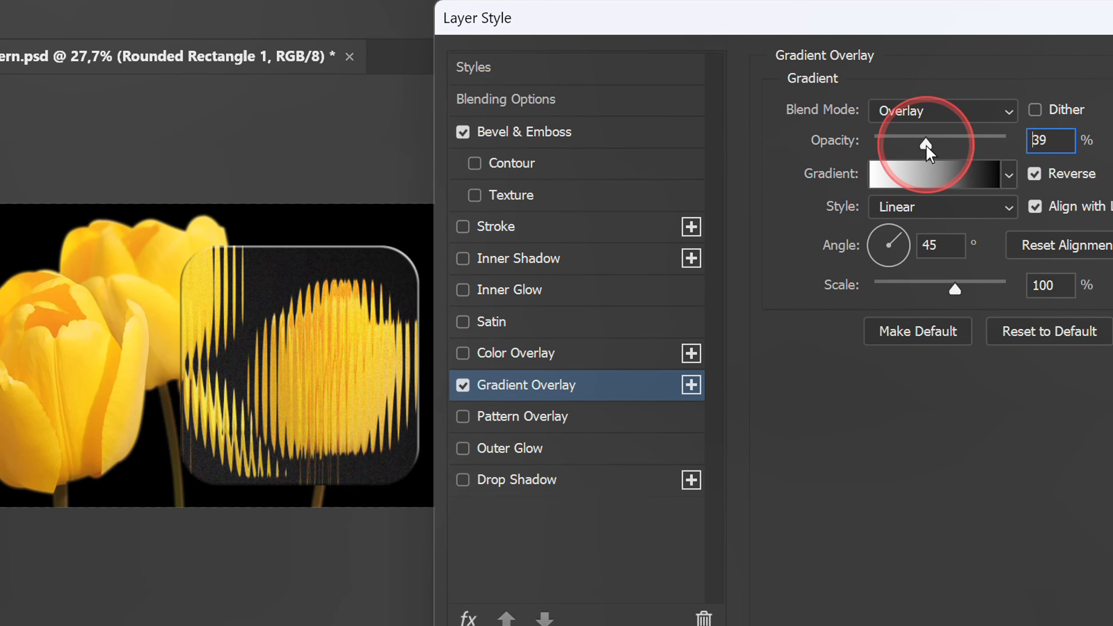
pyautogui.click(1056, 143)
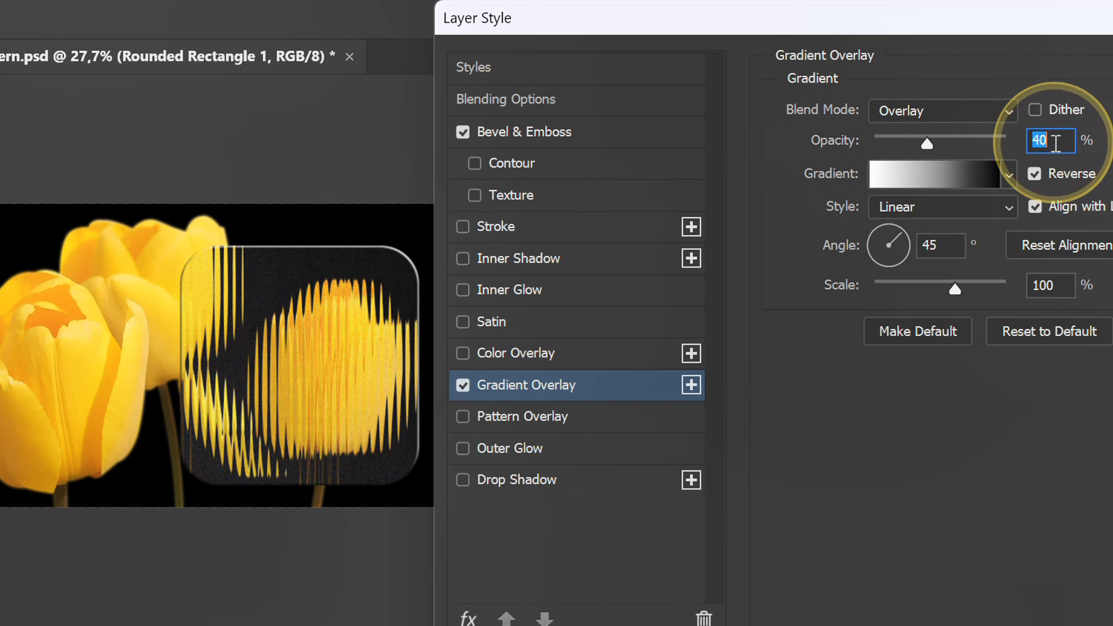
pyautogui.click(1009, 113)
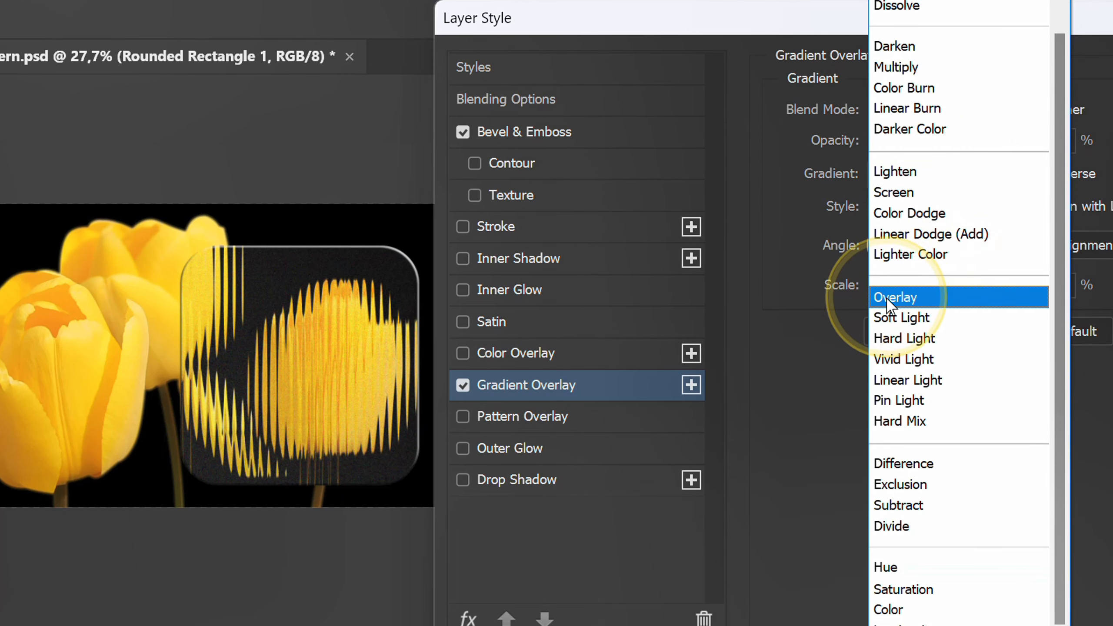
pyautogui.click(938, 301)
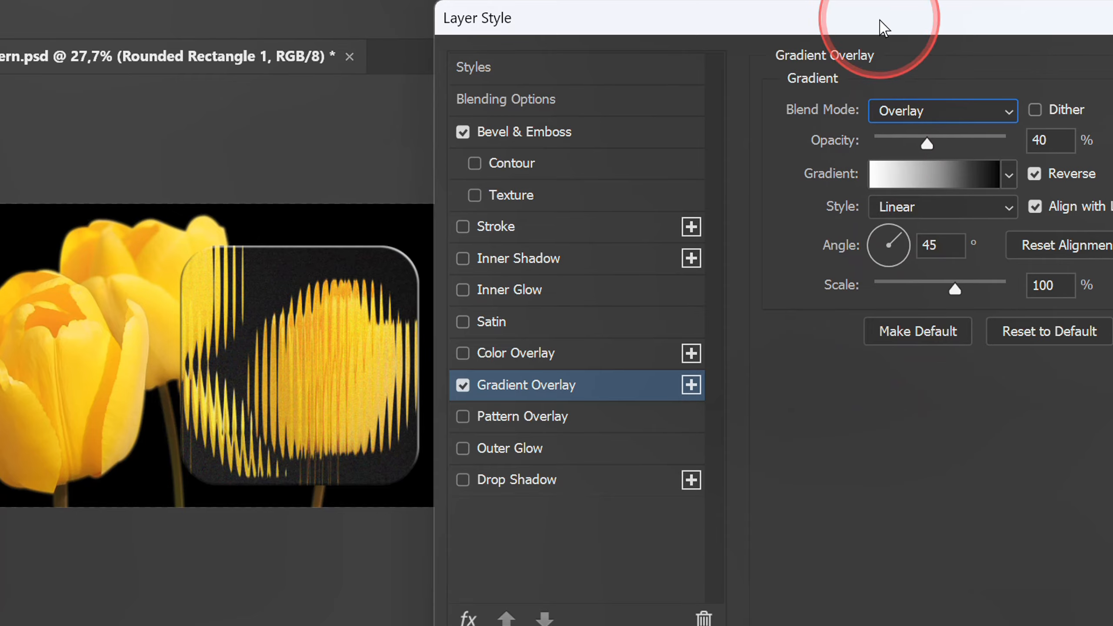
pyautogui.moveTo(883, 27); pyautogui.dragTo(466, 34)
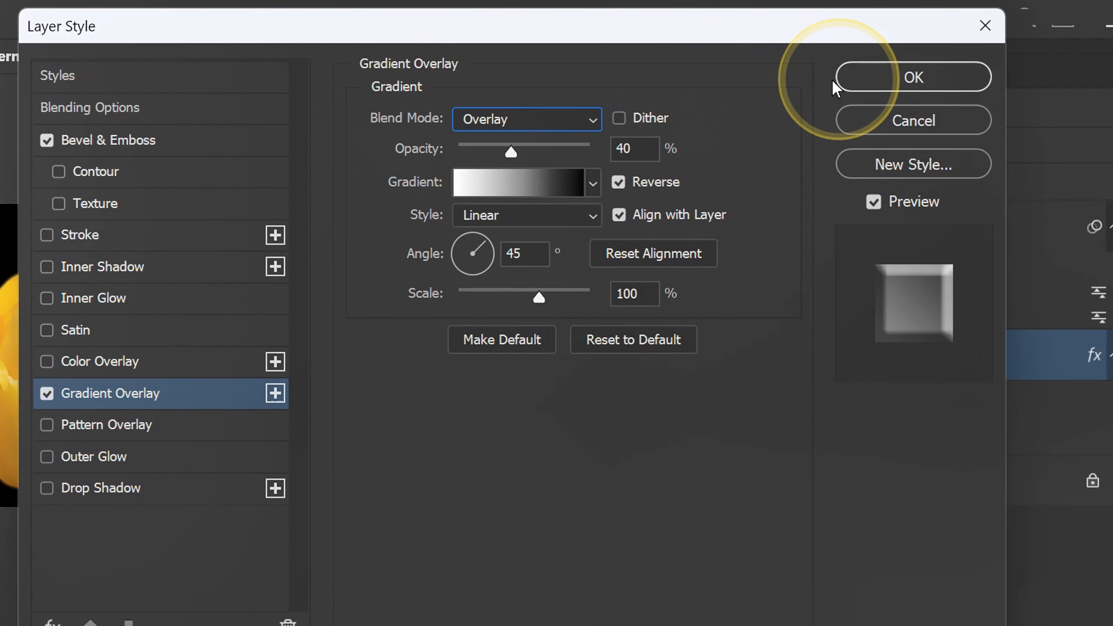
pyautogui.click(890, 83)
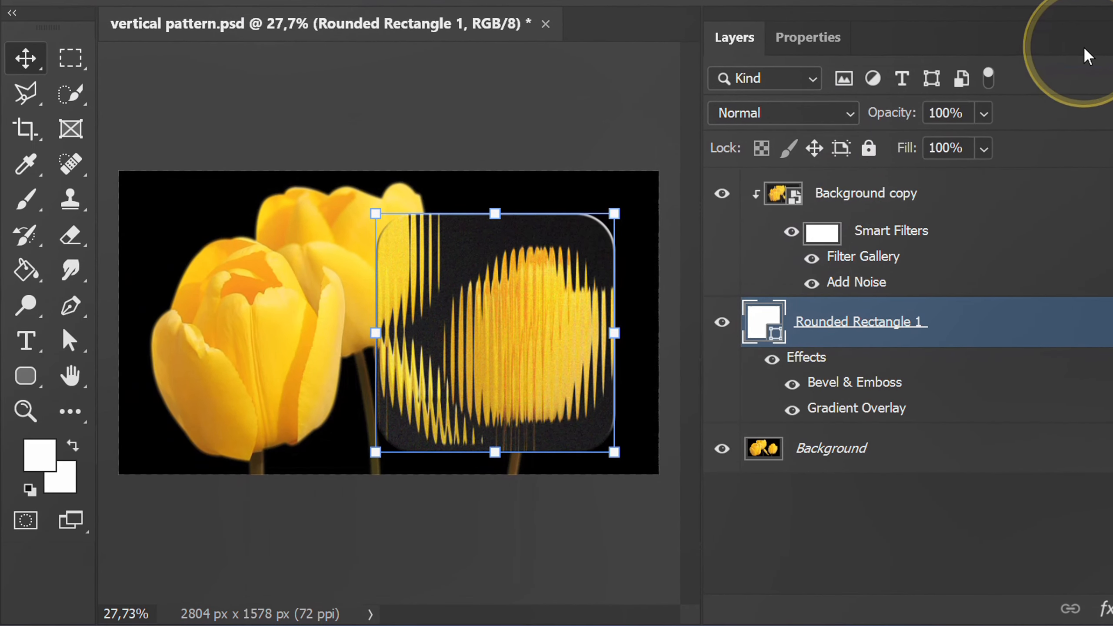
# Lock the Background copy layer, and move and enlarge the rounded rectangle so it reaches the right edge of the front tulip.
pyautogui.click(969, 195)
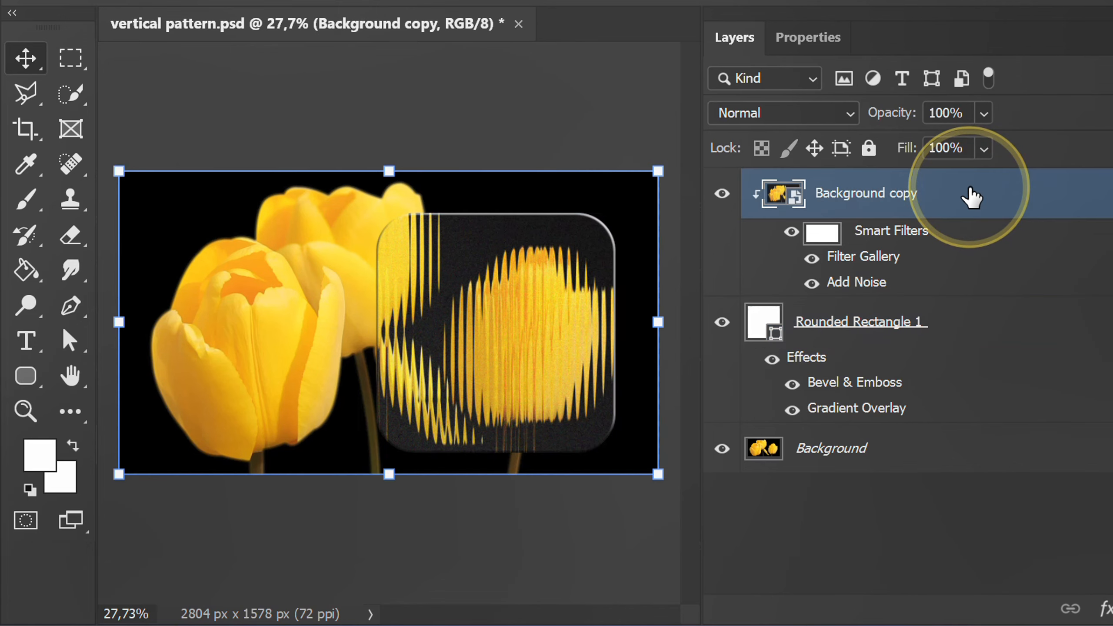
pyautogui.click(870, 149)
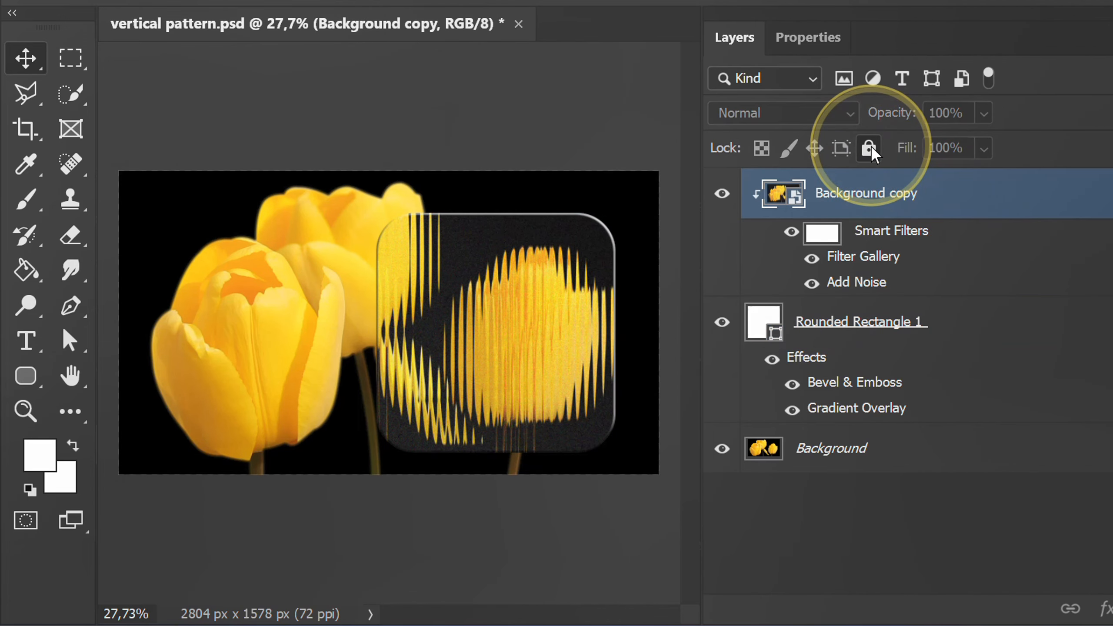
pyautogui.click(513, 298)
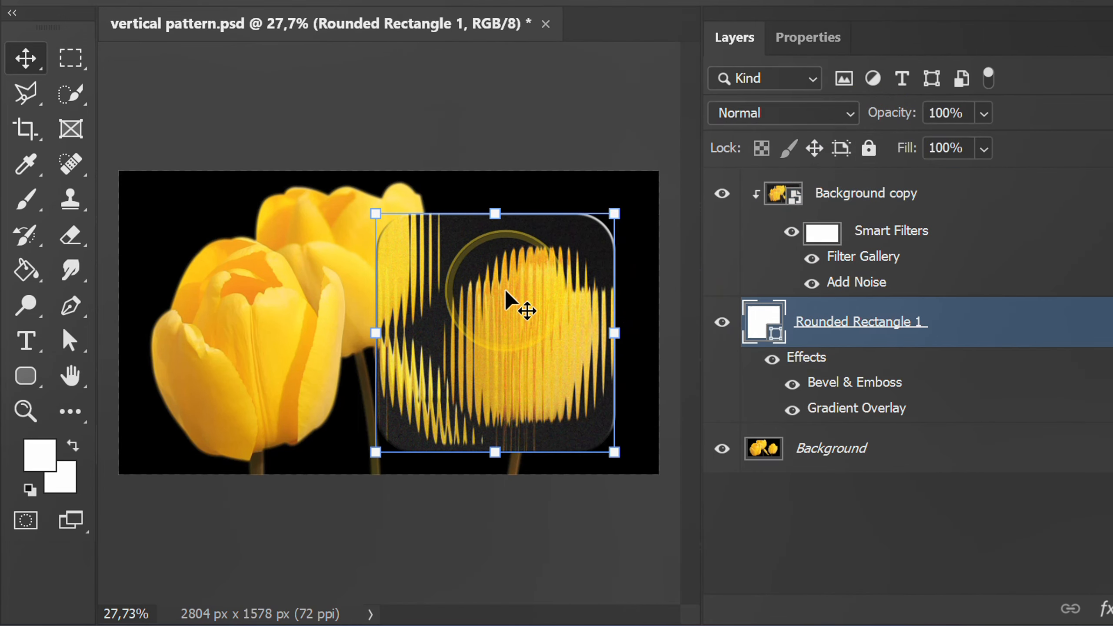
pyautogui.moveTo(492, 325)
pyautogui.mouseDown()
pyautogui.moveTo(440, 299)
pyautogui.moveTo(348, 349)
pyautogui.moveTo(482, 314)
pyautogui.mouseUp()
pyautogui.moveTo(606, 441); pyautogui.dragTo(631, 432)
pyautogui.moveTo(505, 361); pyautogui.dragTo(513, 351)
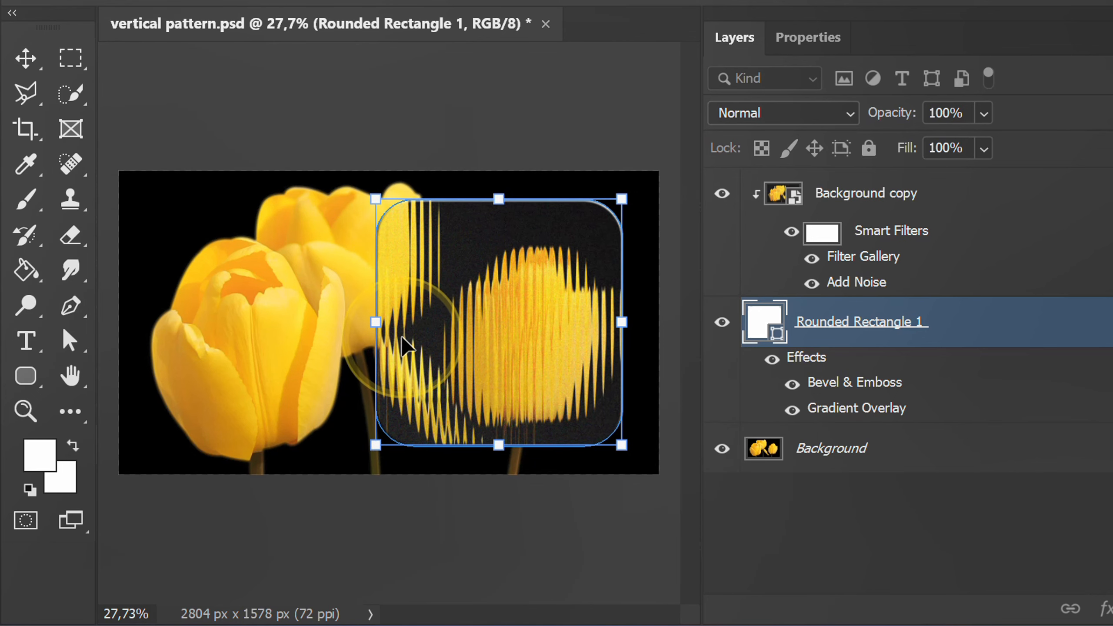
pyautogui.moveTo(373, 321); pyautogui.dragTo(353, 316)
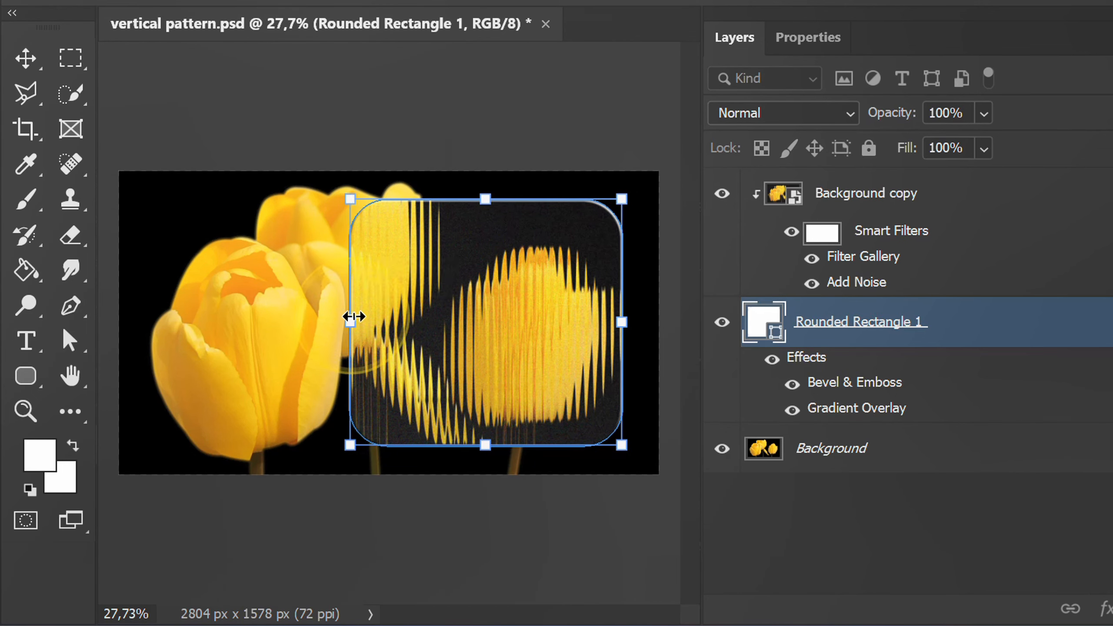
pyautogui.click(804, 543)
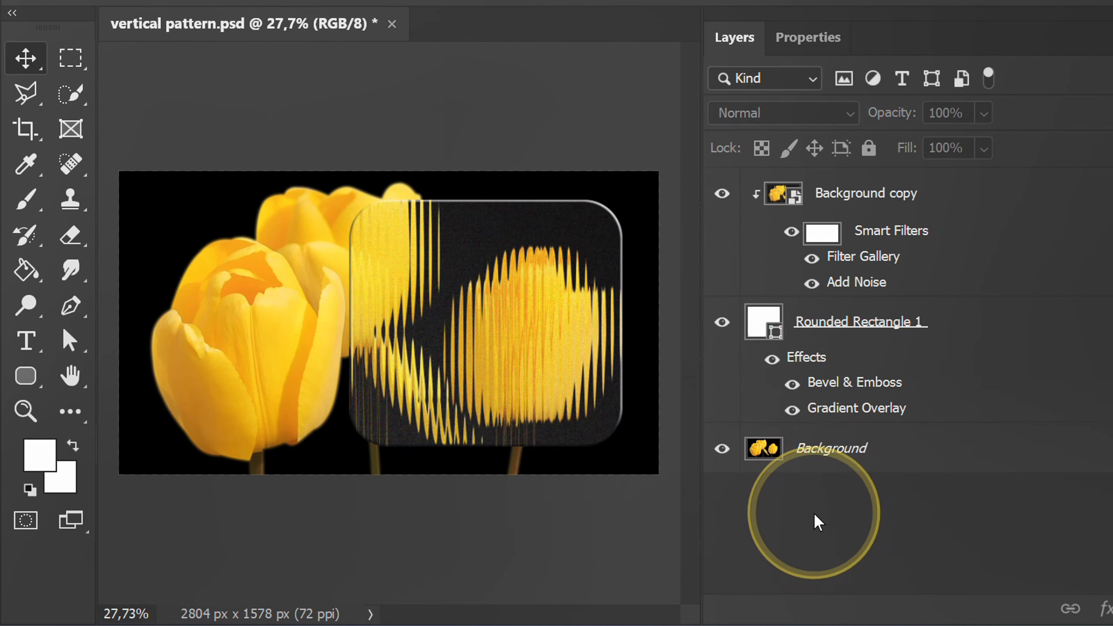
# Edit the Background copy's Glass smart filter, setting Smoothness to 7 and Scaling to 70%, and apply it.
pyautogui.click(869, 199)
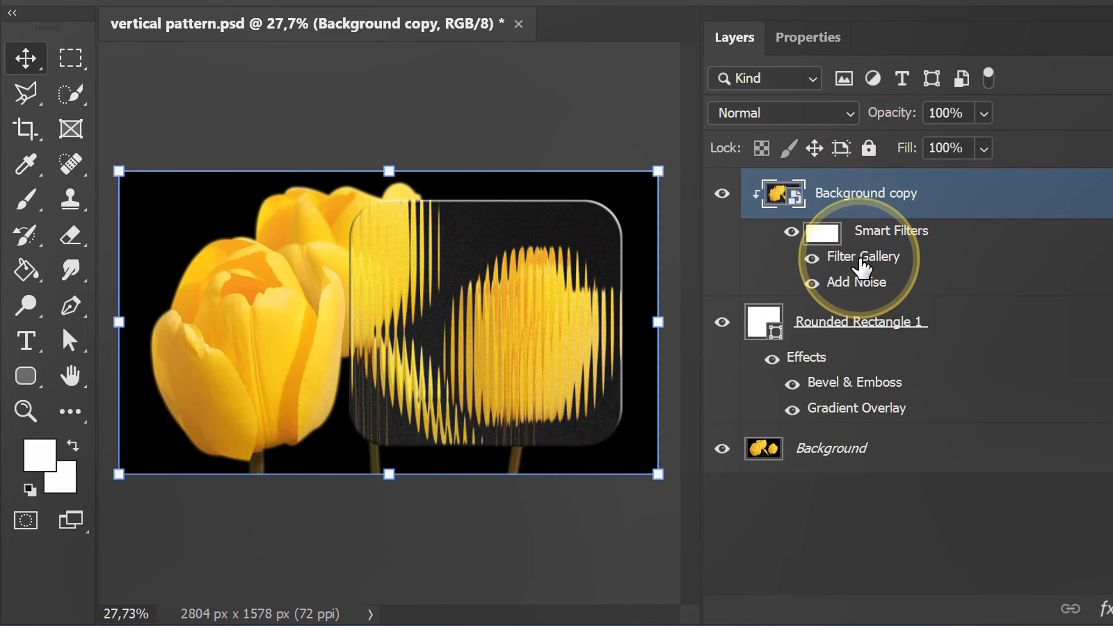
pyautogui.click(871, 262)
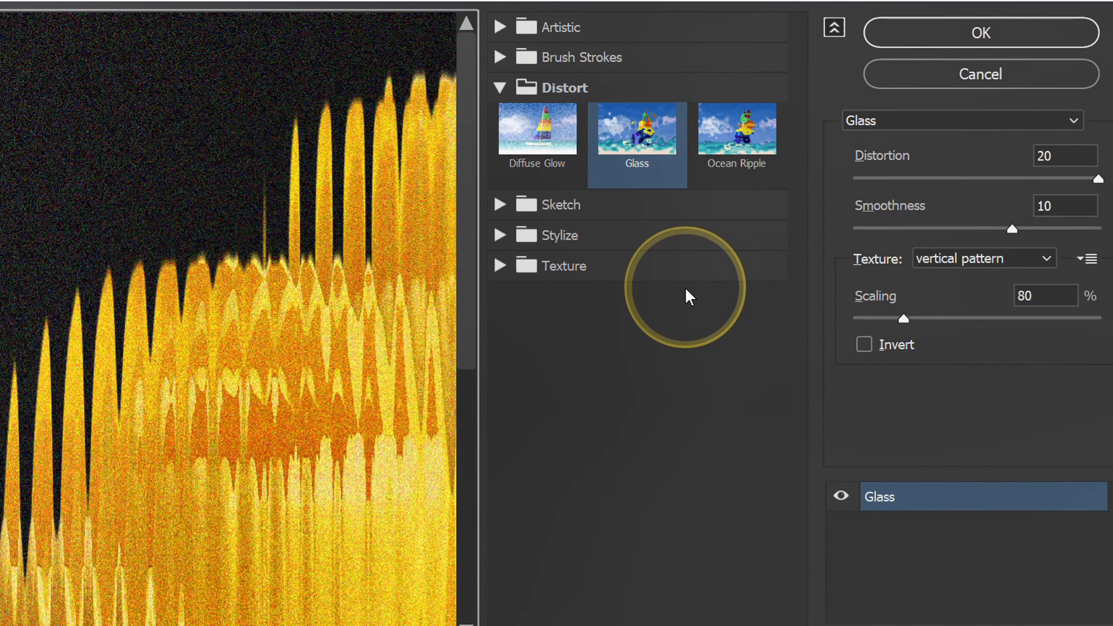
pyautogui.click(1010, 228)
pyautogui.moveTo(1010, 227); pyautogui.dragTo(959, 229)
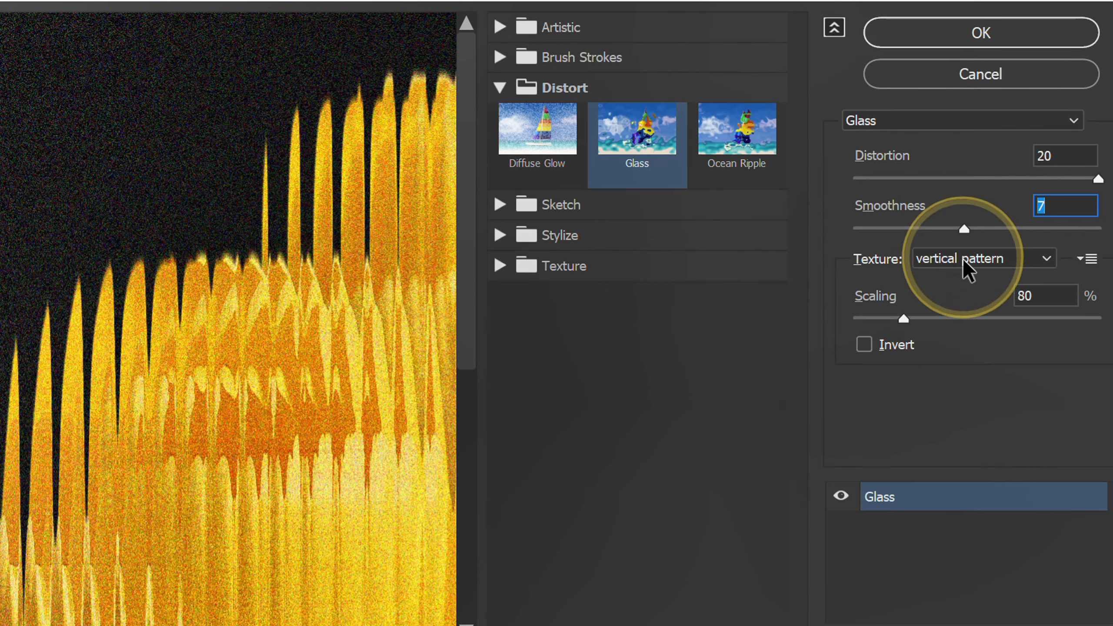
pyautogui.moveTo(904, 319); pyautogui.dragTo(885, 316)
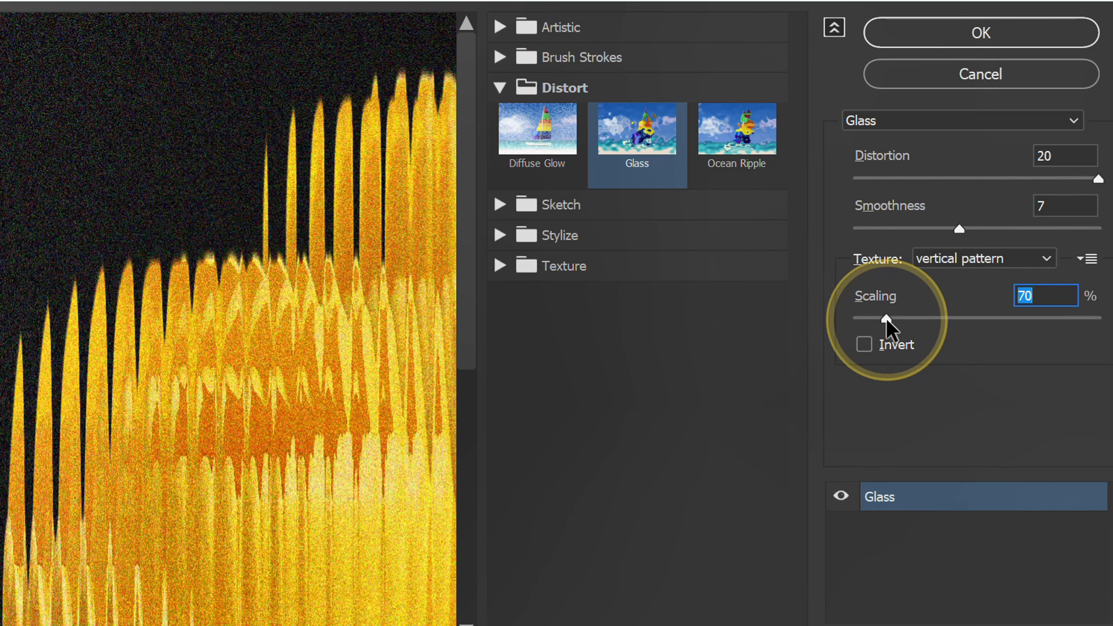
pyautogui.click(977, 36)
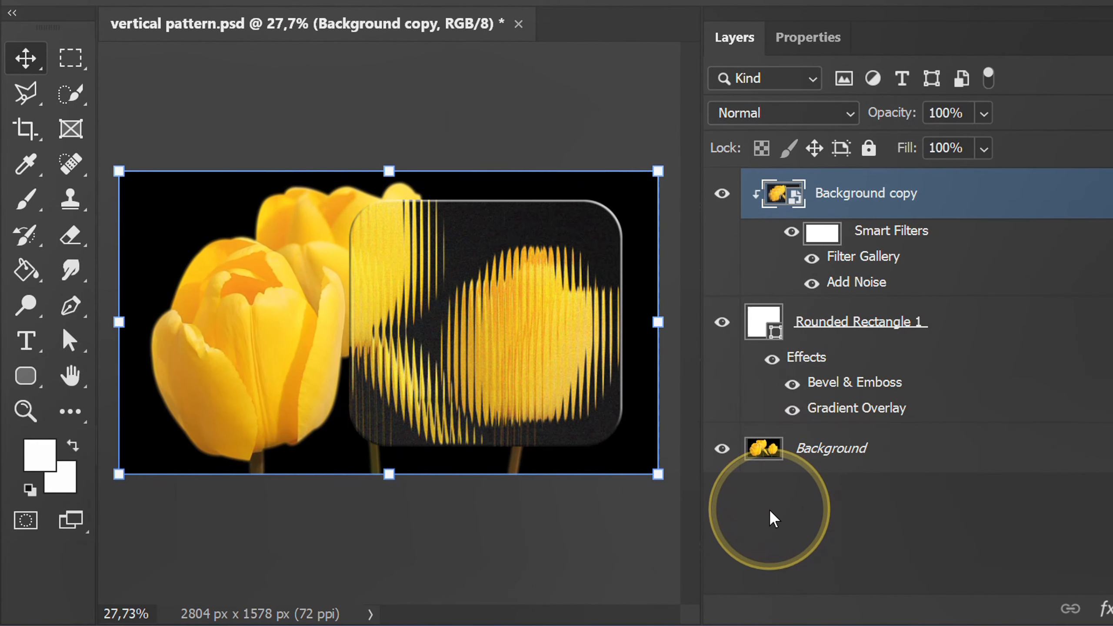
pyautogui.click(771, 513)
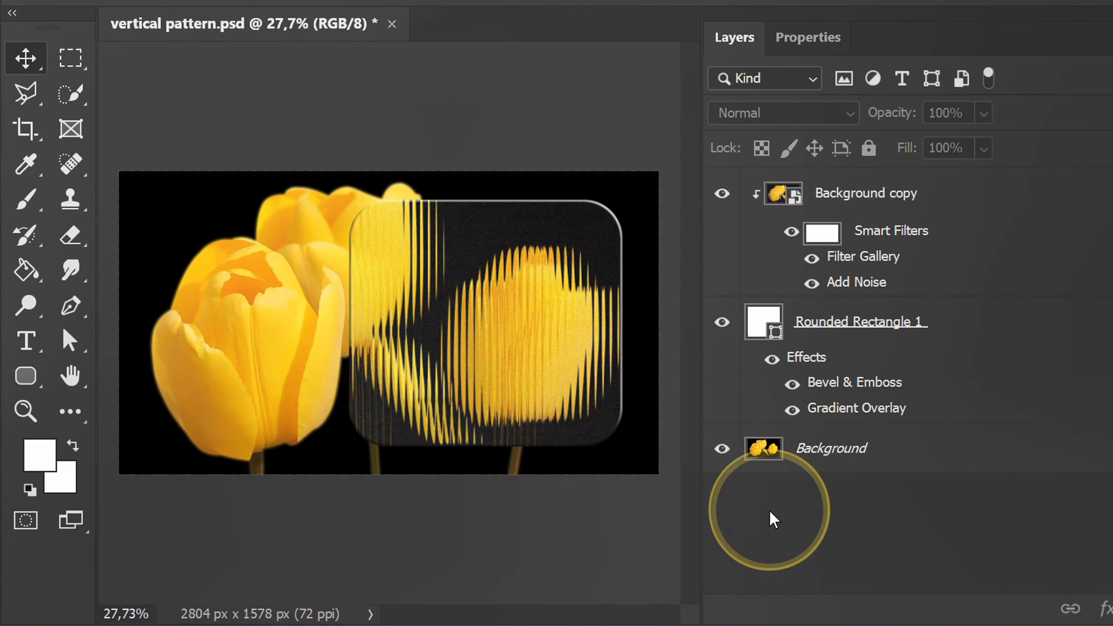